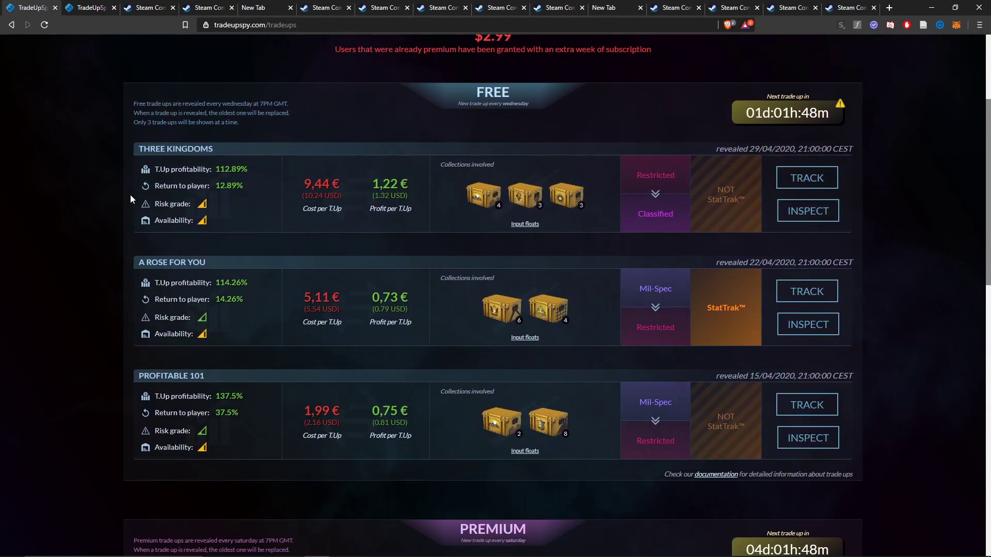
{"action": "scroll", "coordinate": [59, 300], "scroll_direction": "up", "scroll_amount": 2}
{"action": "scroll", "coordinate": [68, 264], "scroll_direction": "up", "scroll_amount": 2}
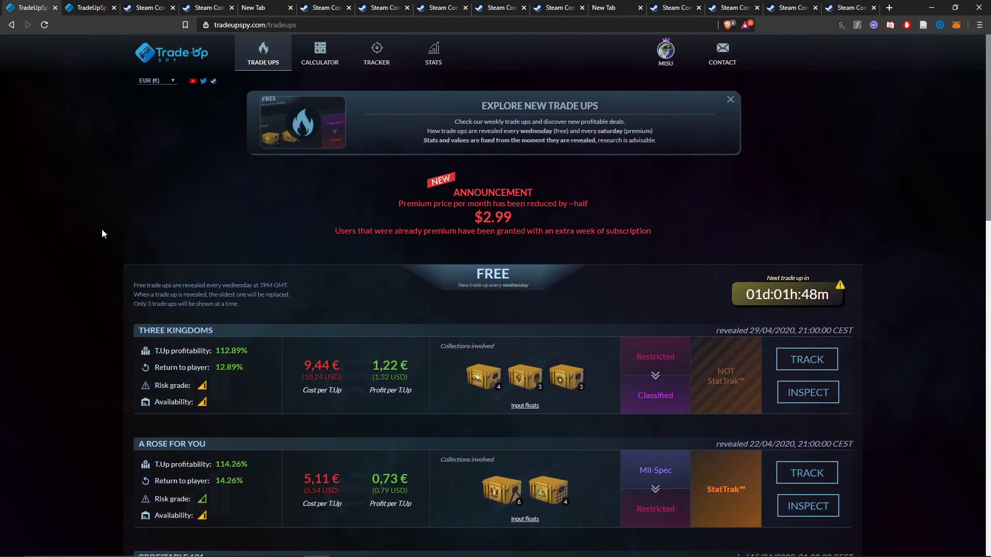
{"action": "scroll", "coordinate": [206, 222], "scroll_direction": "down", "scroll_amount": 1}
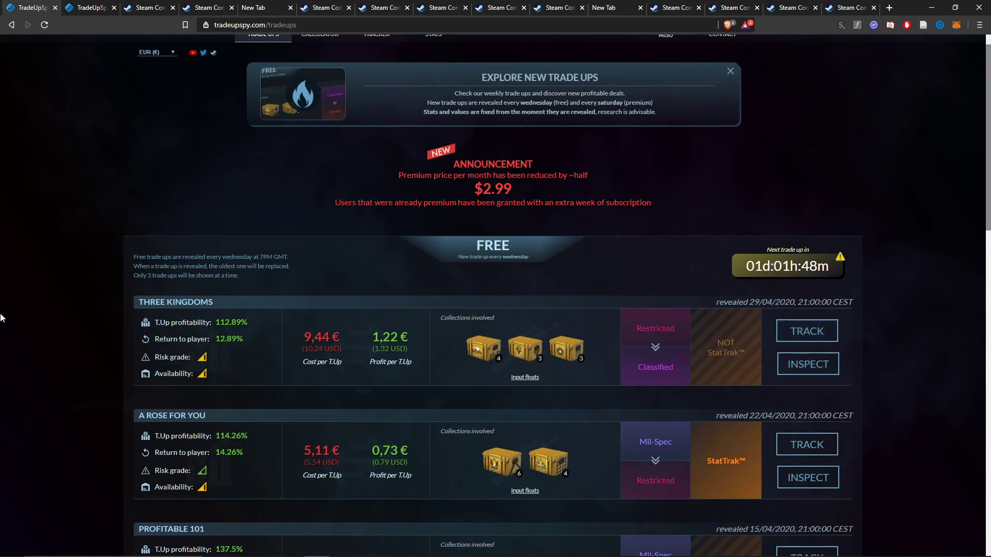
{"action": "scroll", "coordinate": [5, 315], "scroll_direction": "up", "scroll_amount": 1}
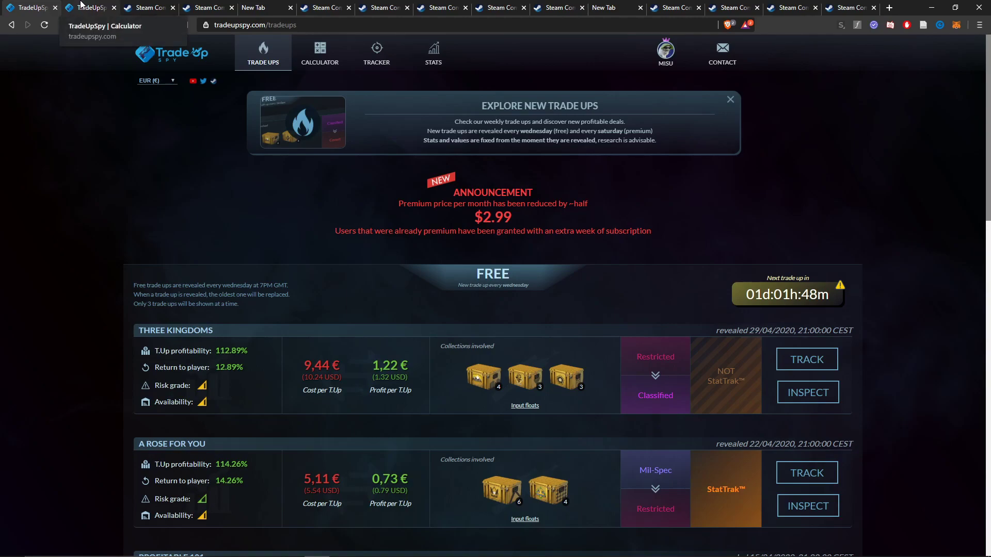
- Open the trade-up calculator and examine the average float, the trade-up cost and the input skins
{"action": "left_click", "coordinate": [81, 5]}
{"action": "scroll", "coordinate": [312, 185], "scroll_direction": "down", "scroll_amount": 1}
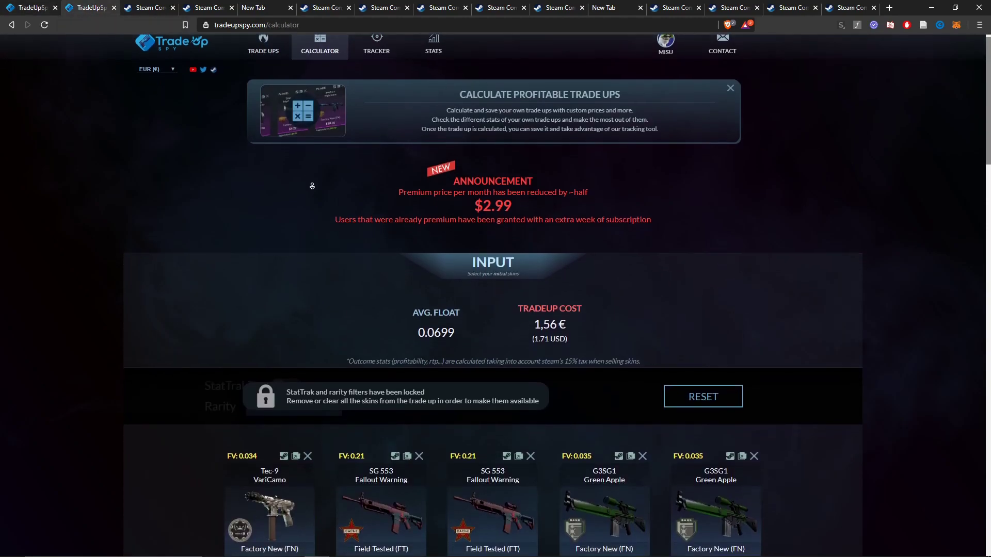
{"action": "scroll", "coordinate": [312, 186], "scroll_direction": "down", "scroll_amount": 3}
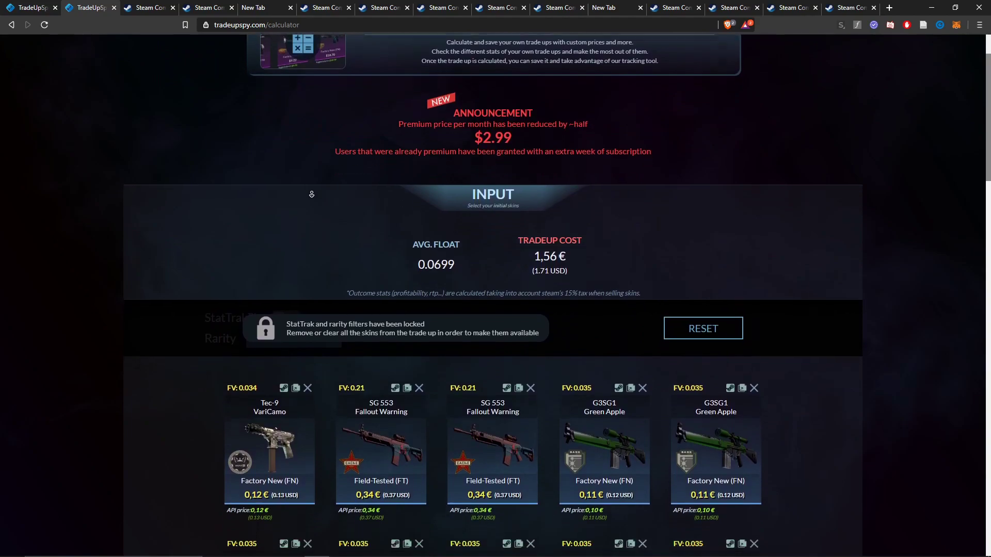
{"action": "scroll", "coordinate": [312, 194], "scroll_direction": "down", "scroll_amount": 1}
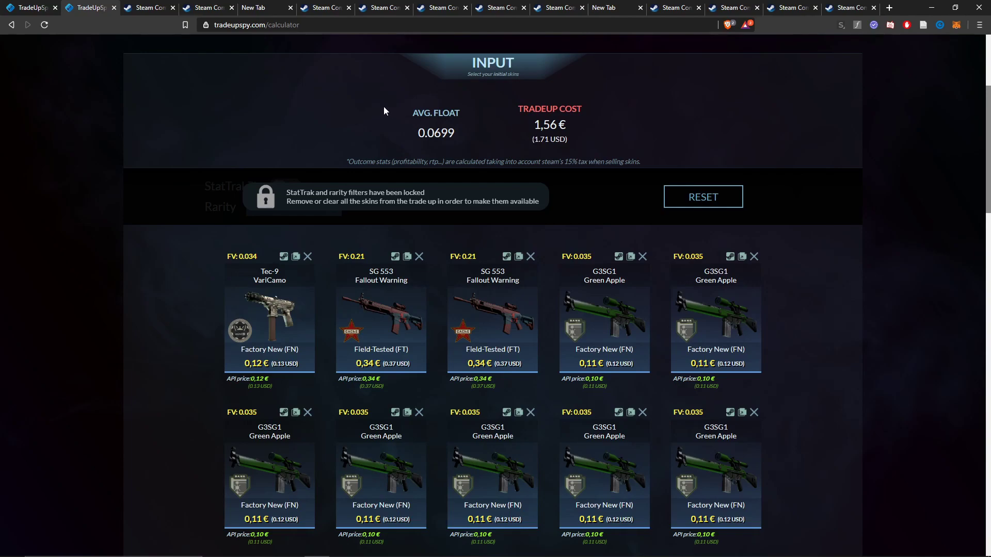
{"action": "middle_click", "coordinate": [235, 120]}
{"action": "left_click", "coordinate": [236, 123]}
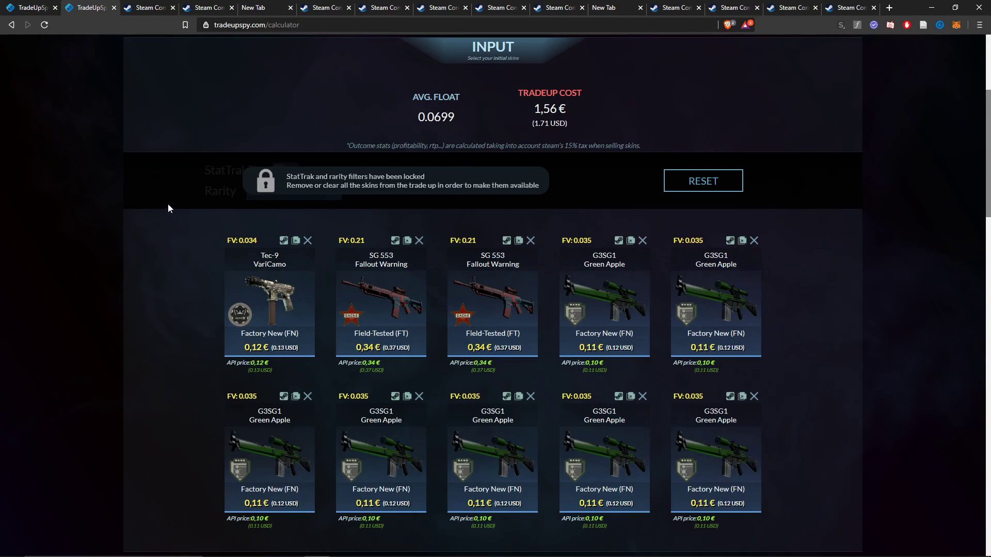
{"action": "scroll", "coordinate": [162, 256], "scroll_direction": "down", "scroll_amount": 2}
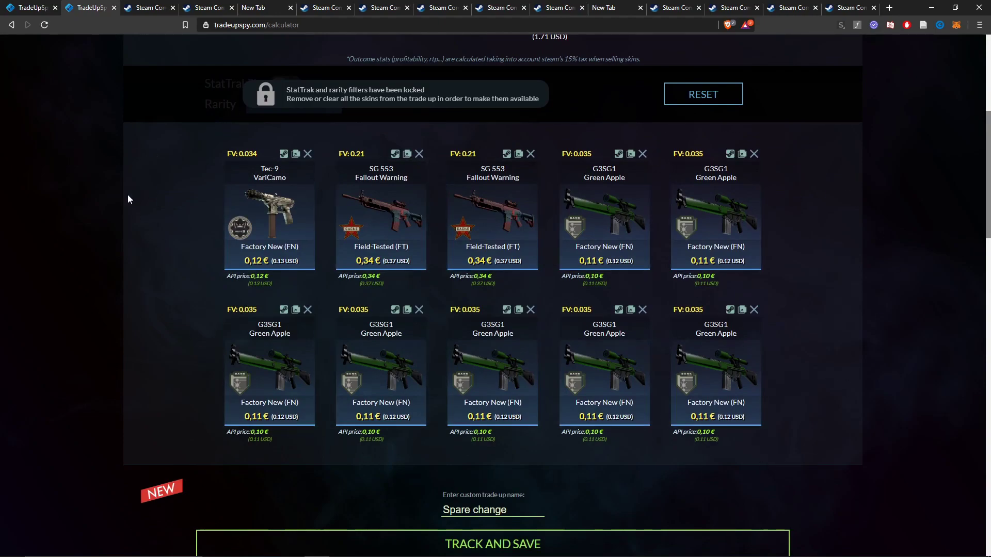
- Examine the trade up's profitability figures and all calculated output skins with their floats, prices and odds
{"action": "scroll", "coordinate": [148, 202], "scroll_direction": "down", "scroll_amount": 6}
{"action": "triple_click", "coordinate": [532, 201]}
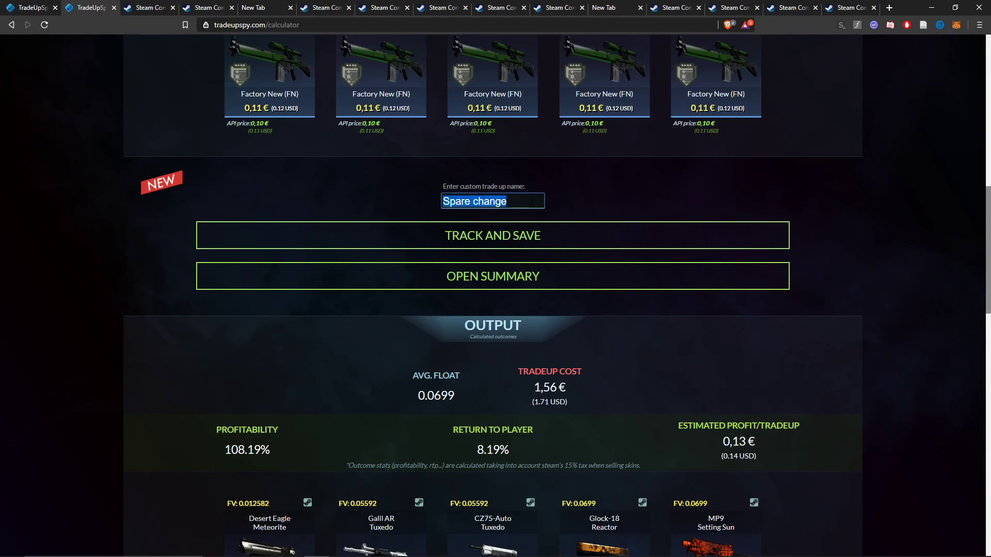
{"action": "left_click", "coordinate": [111, 259]}
{"action": "scroll", "coordinate": [113, 283], "scroll_direction": "down", "scroll_amount": 5}
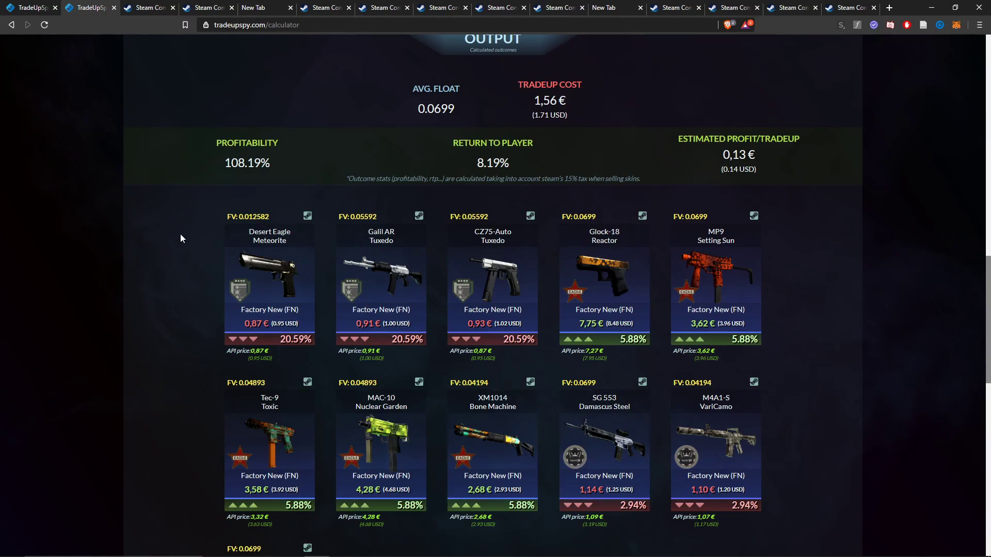
{"action": "scroll", "coordinate": [177, 268], "scroll_direction": "down", "scroll_amount": 3}
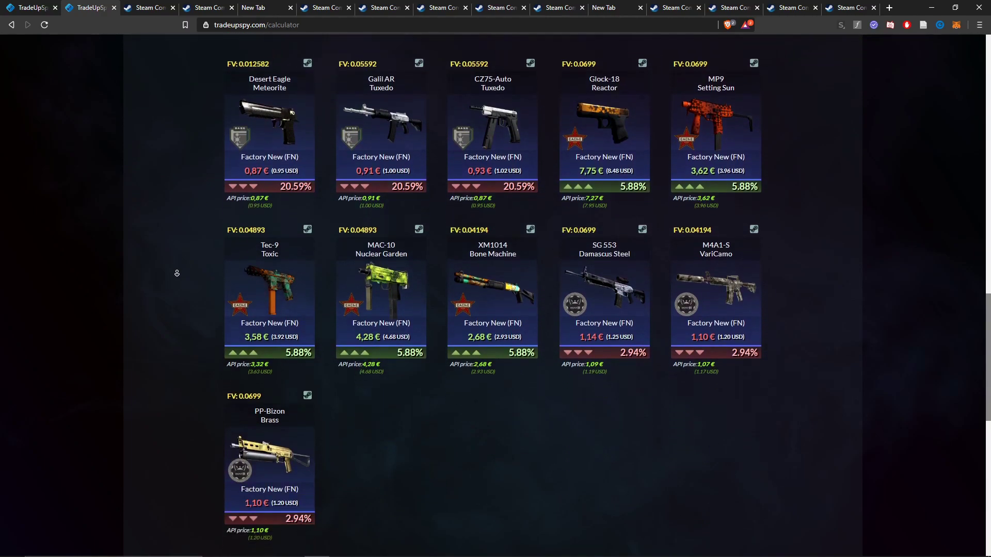
{"action": "scroll", "coordinate": [177, 273], "scroll_direction": "down", "scroll_amount": 1}
- Track and save the calculated trade up under the name Spare change
{"action": "scroll", "coordinate": [166, 309], "scroll_direction": "up", "scroll_amount": 12}
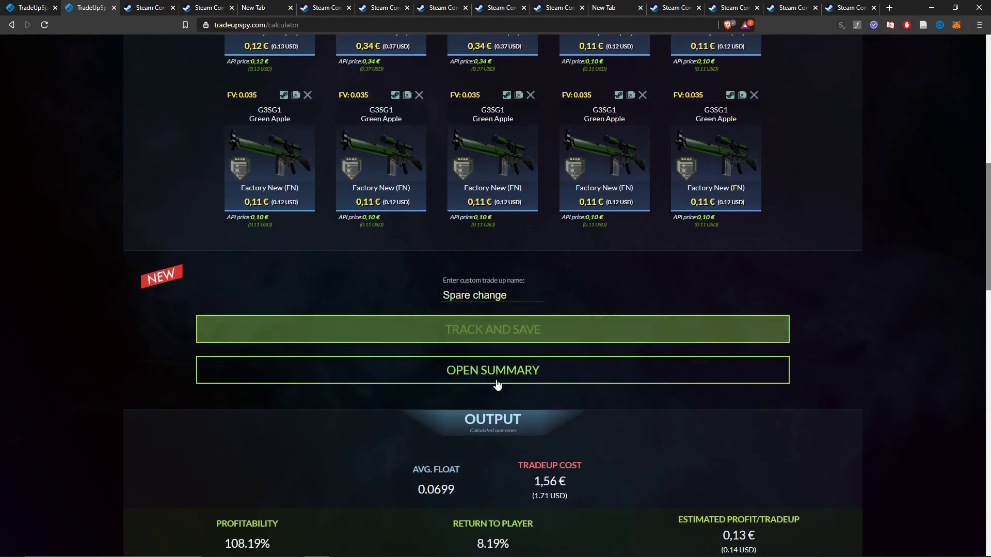
{"action": "scroll", "coordinate": [497, 384], "scroll_direction": "up", "scroll_amount": 2}
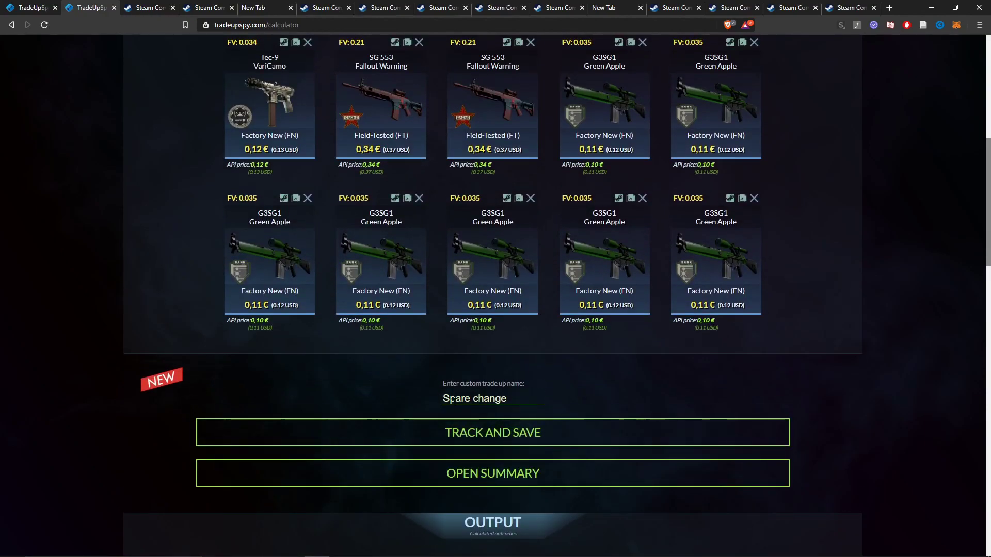
{"action": "left_click", "coordinate": [493, 434]}
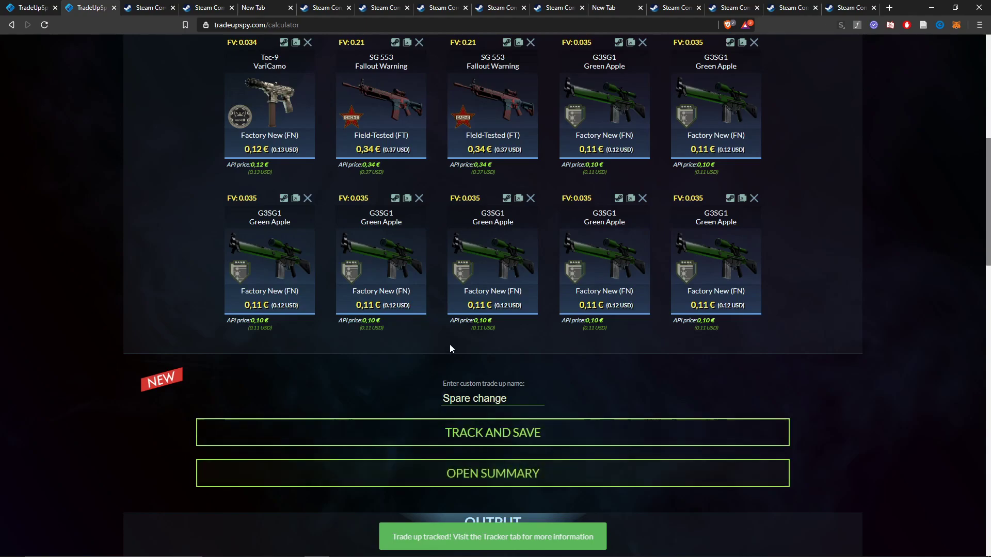
- Open the tracker and expand the details of the Spare change trade up
{"action": "scroll", "coordinate": [96, 452], "scroll_direction": "up", "scroll_amount": 1}
{"action": "scroll", "coordinate": [96, 453], "scroll_direction": "up", "scroll_amount": 6}
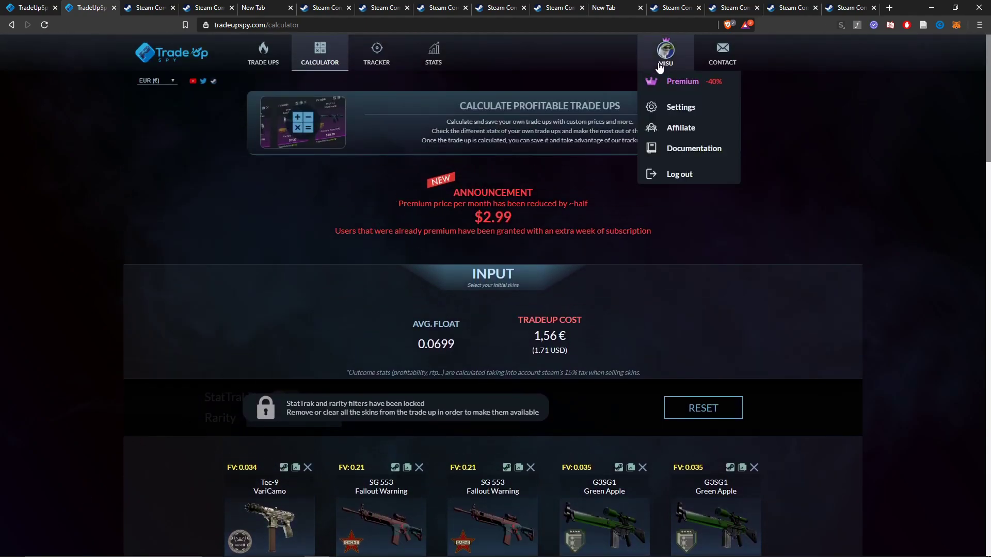
{"action": "left_click", "coordinate": [355, 61]}
{"action": "scroll", "coordinate": [168, 248], "scroll_direction": "down", "scroll_amount": 3}
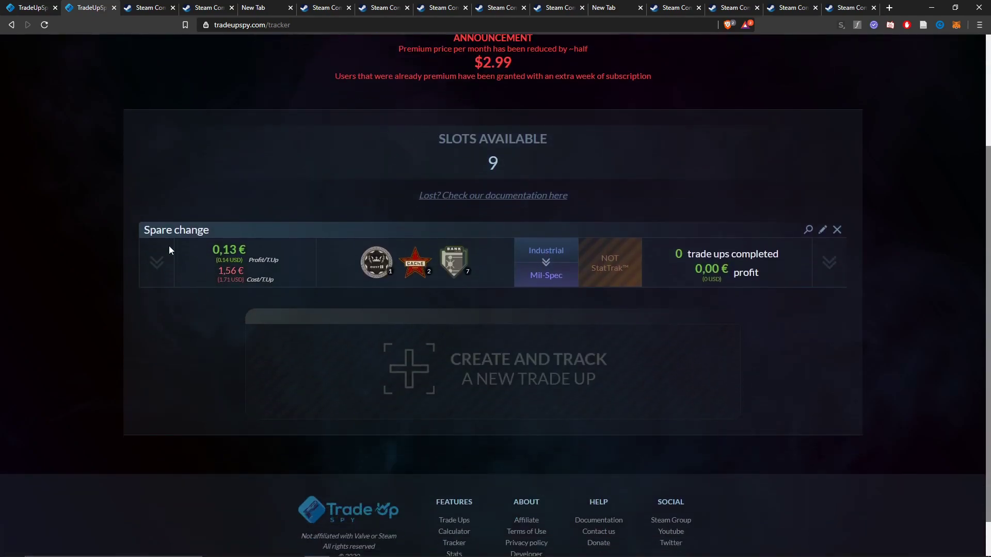
{"action": "left_click", "coordinate": [221, 266]}
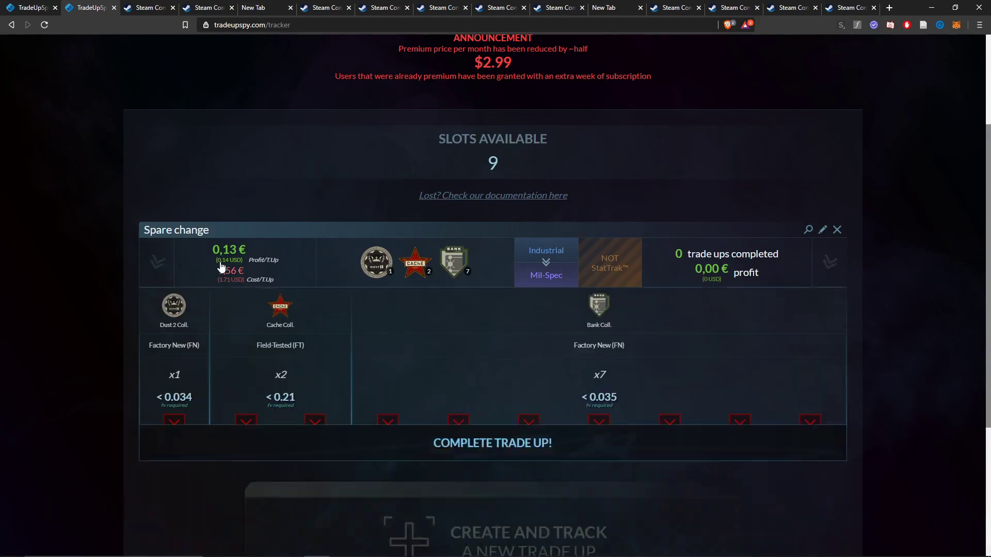
- Look over the Spare change entry's profit and cost, its collections and the possible input skins
{"action": "middle_click", "coordinate": [110, 263]}
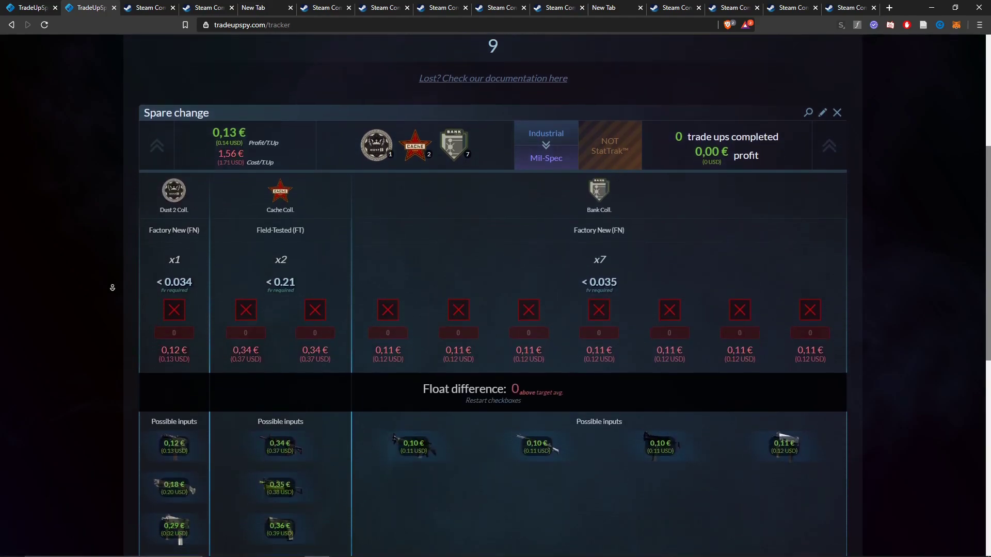
{"action": "scroll", "coordinate": [132, 129], "scroll_direction": "down", "scroll_amount": 1}
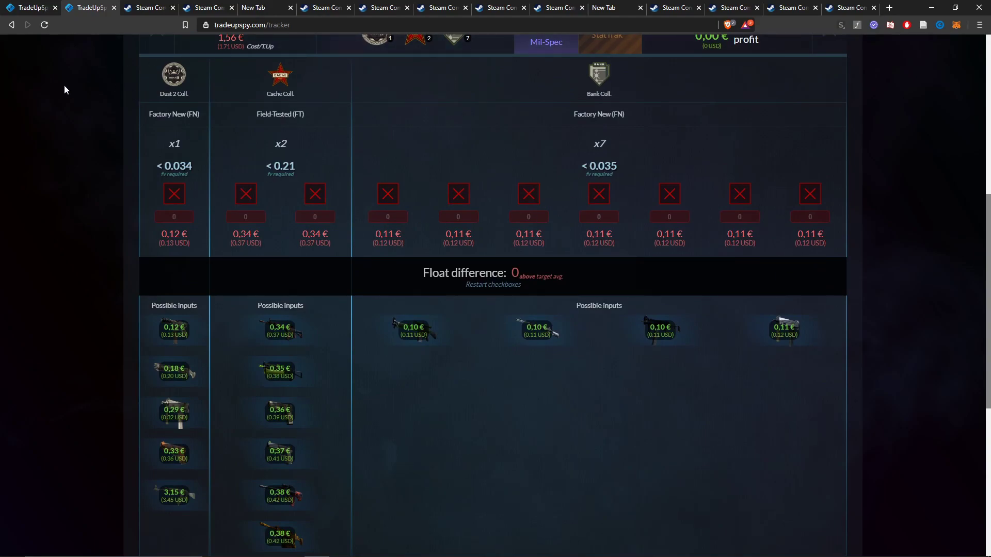
{"action": "scroll", "coordinate": [93, 255], "scroll_direction": "up", "scroll_amount": 2}
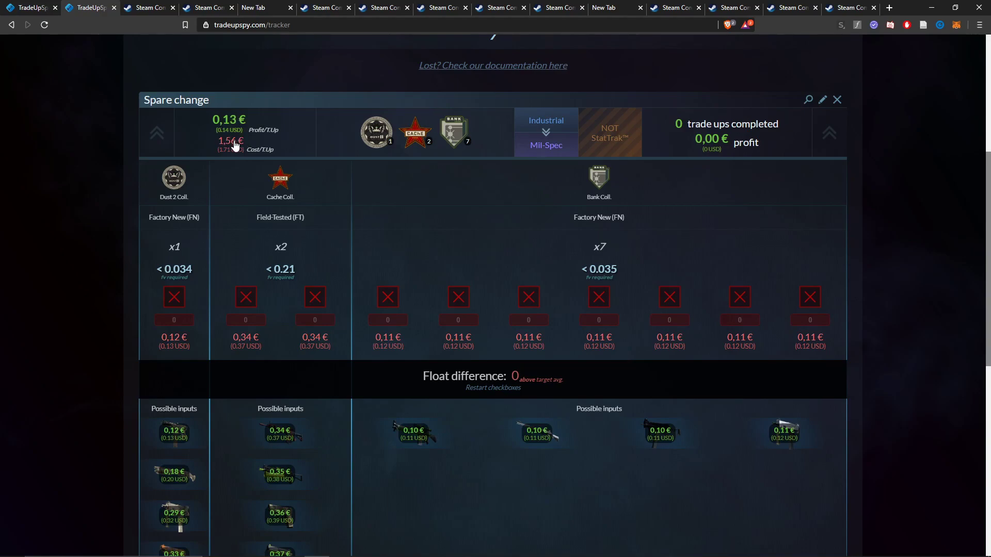
{"action": "scroll", "coordinate": [235, 146], "scroll_direction": "up", "scroll_amount": 3}
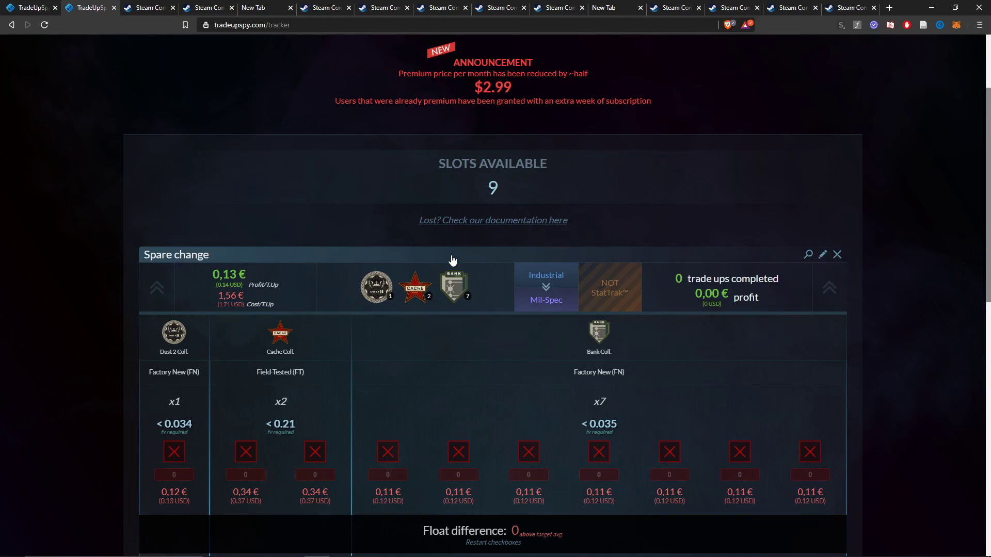
{"action": "scroll", "coordinate": [326, 242], "scroll_direction": "down", "scroll_amount": 1}
{"action": "middle_click", "coordinate": [80, 248]}
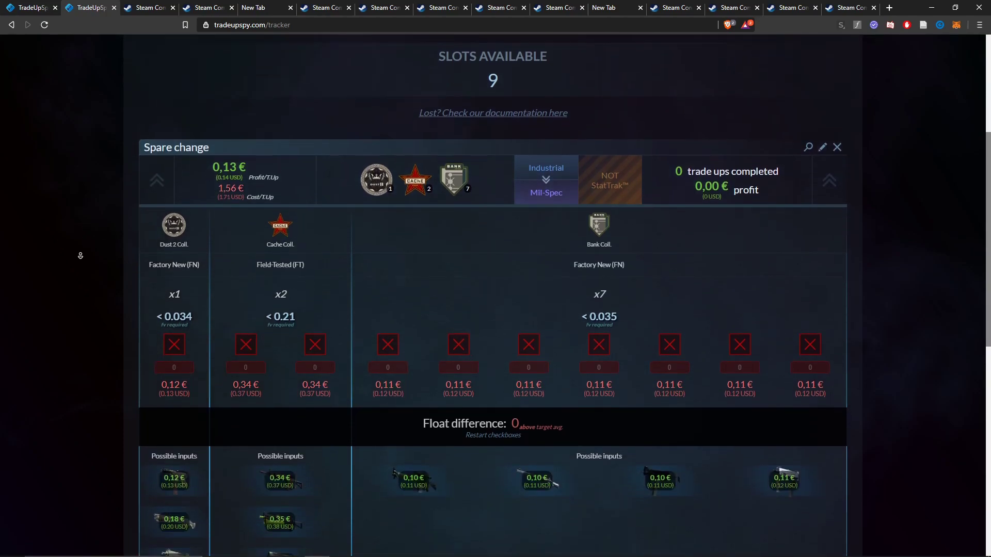
{"action": "middle_click", "coordinate": [79, 262]}
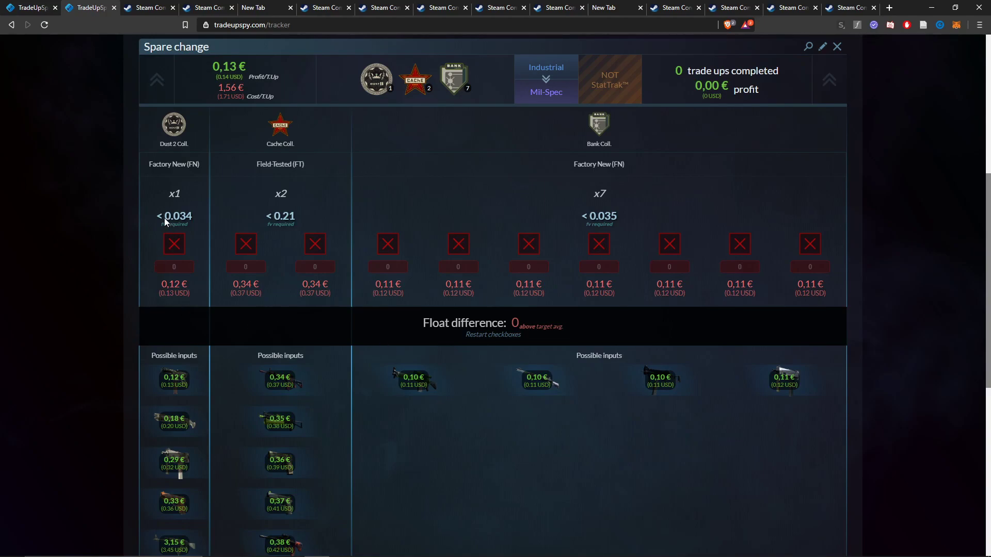
- Compare the required floats and input prices for the Dust 2, Cache and Bank collections in Spare change
{"action": "left_click_drag", "start_coordinate": [273, 216], "coordinate": [298, 221]}
{"action": "left_click_drag", "start_coordinate": [588, 216], "coordinate": [619, 220]}
{"action": "left_click", "coordinate": [188, 299]}
{"action": "scroll", "coordinate": [154, 265], "scroll_direction": "down", "scroll_amount": 1}
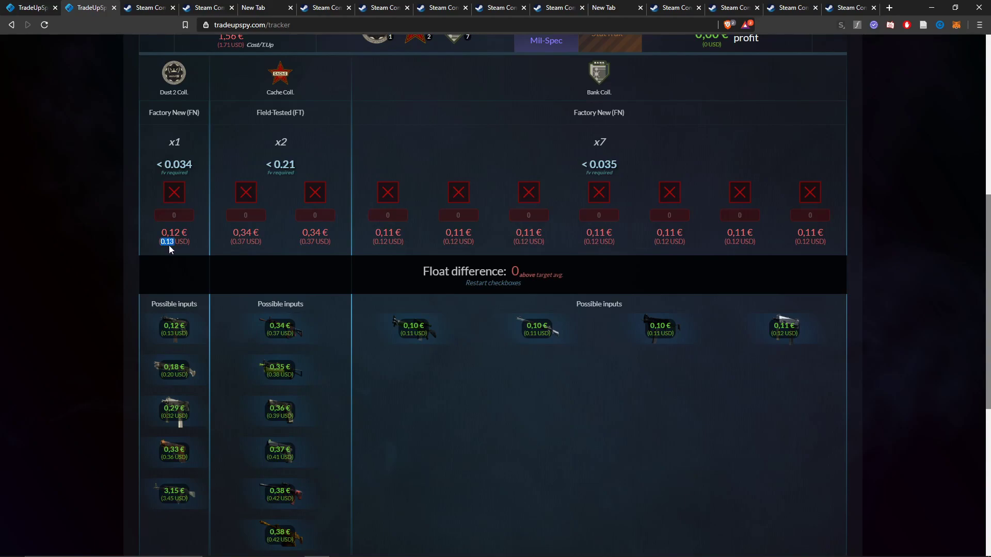
{"action": "left_click", "coordinate": [31, 7]}
{"action": "left_click", "coordinate": [109, 3]}
{"action": "scroll", "coordinate": [194, 348], "scroll_direction": "up", "scroll_amount": 2}
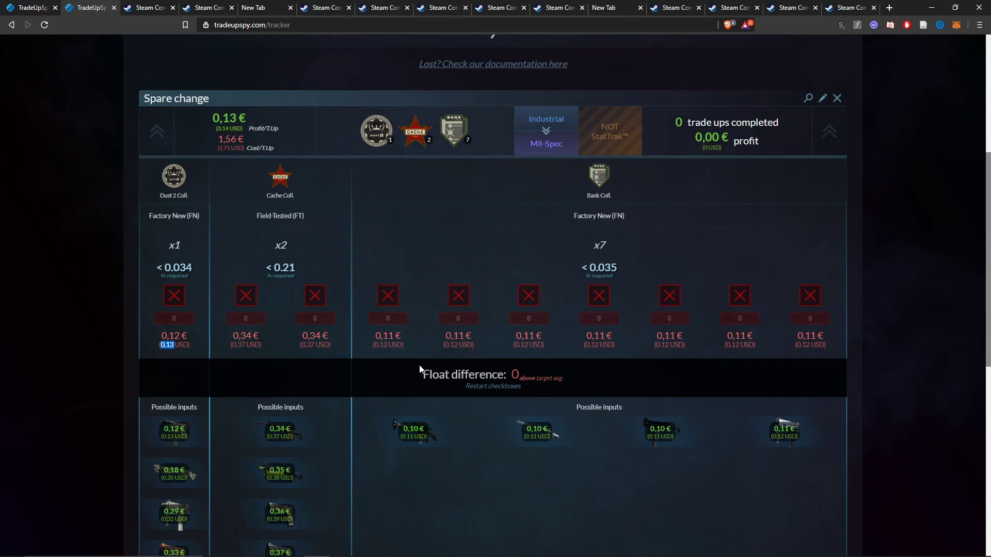
{"action": "scroll", "coordinate": [411, 367], "scroll_direction": "down", "scroll_amount": 3}
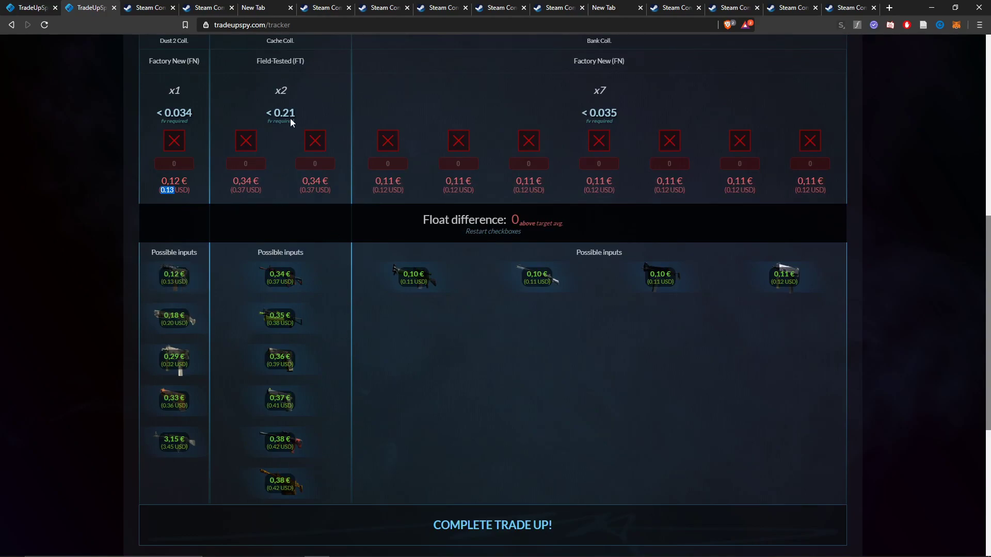
{"action": "scroll", "coordinate": [305, 154], "scroll_direction": "up", "scroll_amount": 2}
{"action": "scroll", "coordinate": [279, 118], "scroll_direction": "down", "scroll_amount": 2}
{"action": "scroll", "coordinate": [166, 135], "scroll_direction": "up", "scroll_amount": 1}
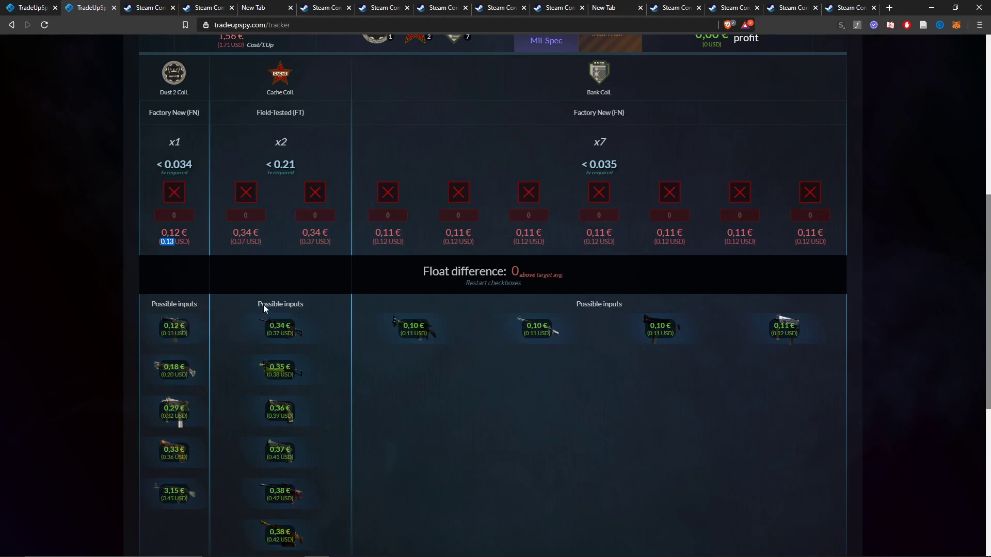
{"action": "scroll", "coordinate": [451, 322], "scroll_direction": "up", "scroll_amount": 1}
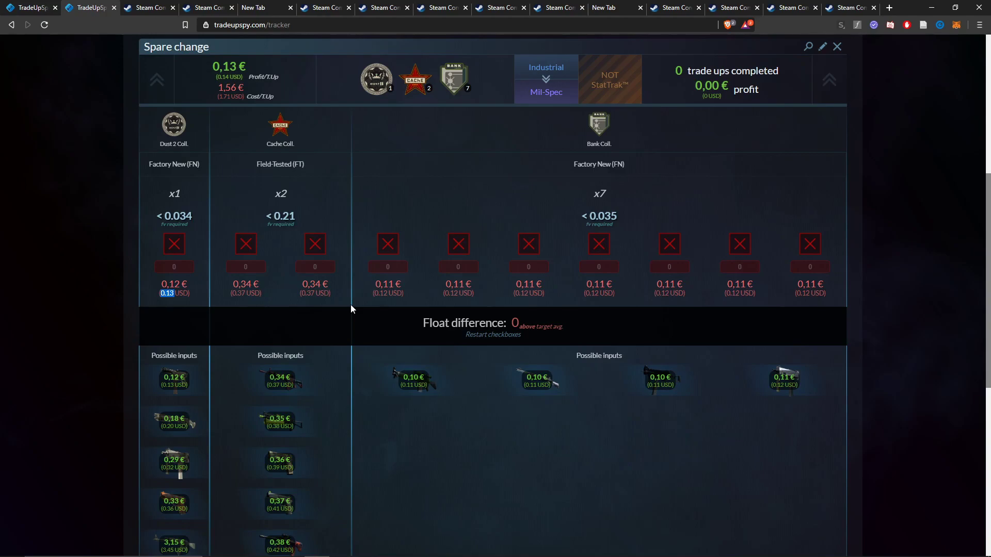
- Tick the first Cache Collection input of Spare change and untick it again
{"action": "left_click", "coordinate": [333, 320]}
{"action": "left_click", "coordinate": [246, 244]}
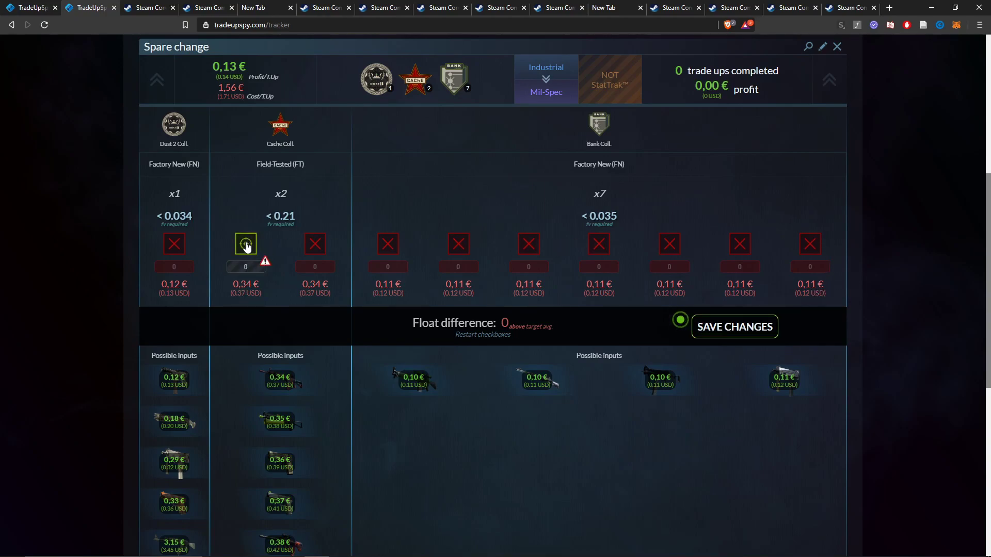
{"action": "left_click", "coordinate": [246, 245]}
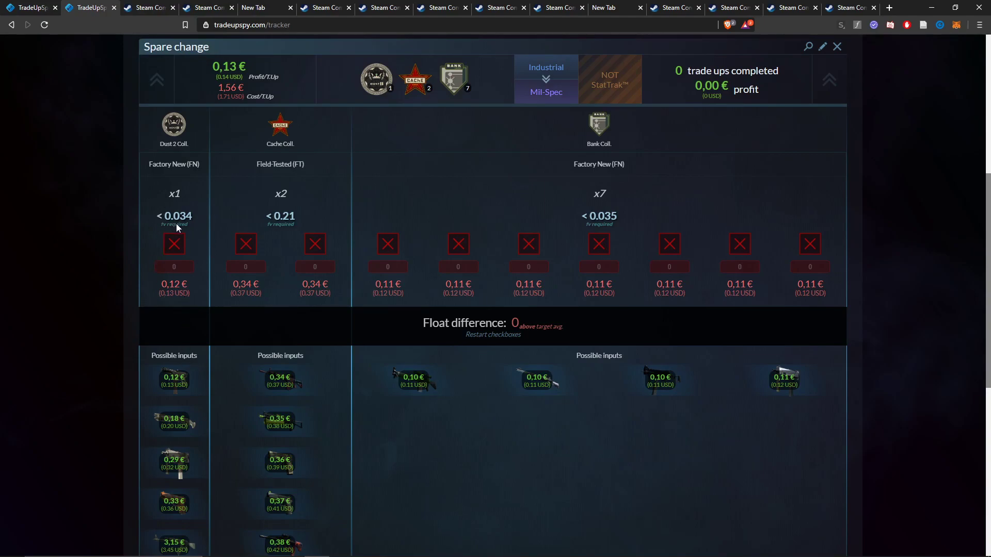
- Go to the Steam market page for the Tec-9 | VariCamo (Factory New) and check the float values of its listings
{"action": "left_click", "coordinate": [149, 7]}
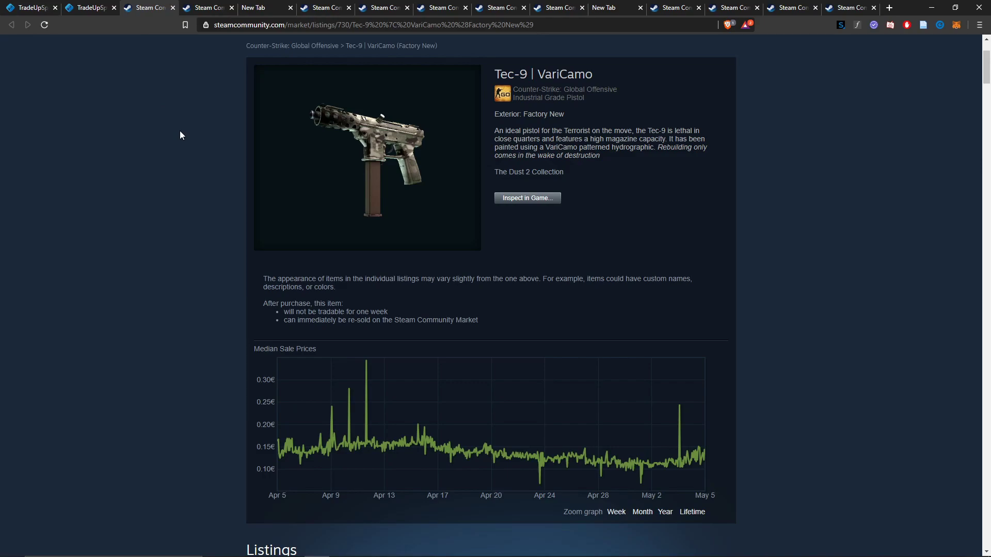
{"action": "scroll", "coordinate": [213, 263], "scroll_direction": "down", "scroll_amount": 10}
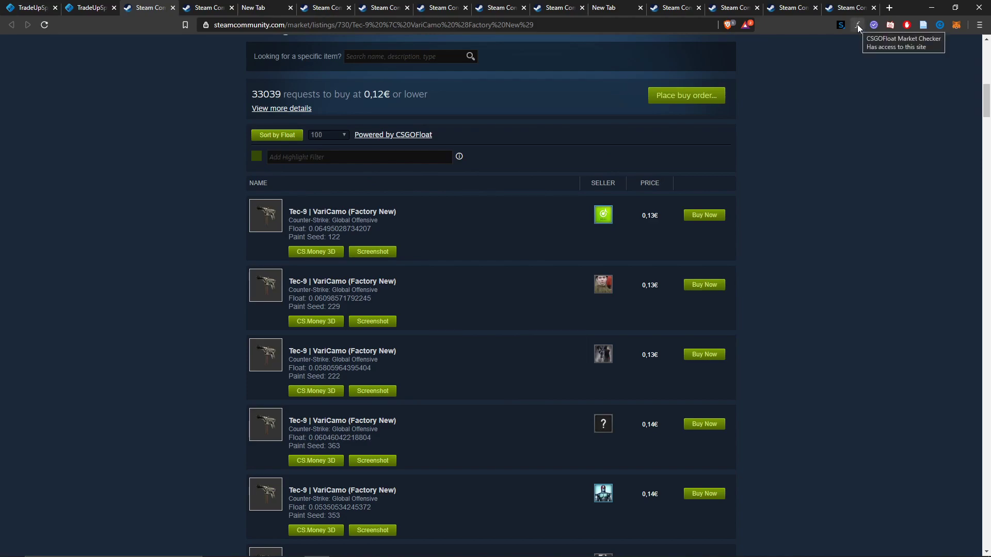
{"action": "left_click_drag", "start_coordinate": [289, 228], "coordinate": [380, 230]}
{"action": "left_click", "coordinate": [380, 229]}
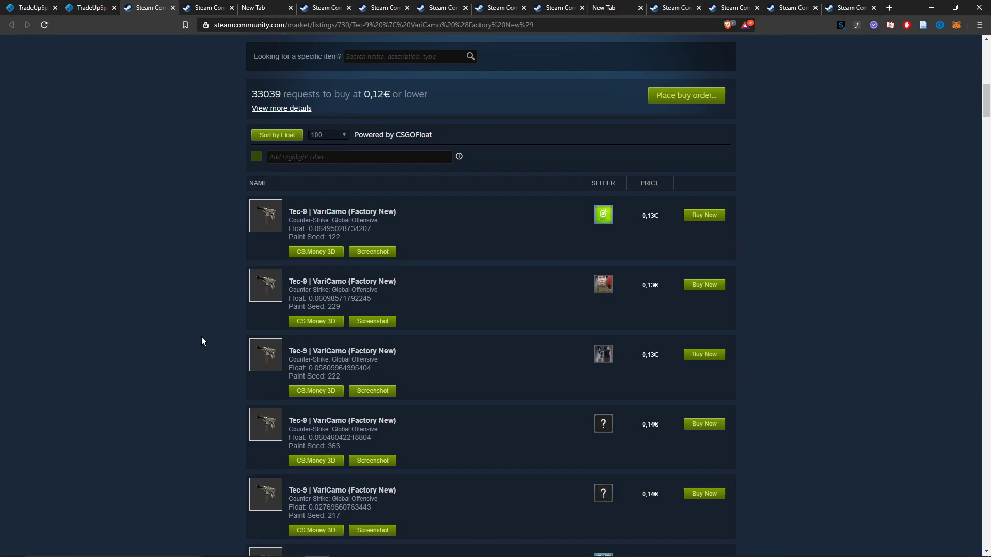
- Sort the Tec-9 | VariCamo listings by ascending float and highlight the first listing's float value
{"action": "left_click", "coordinate": [277, 136]}
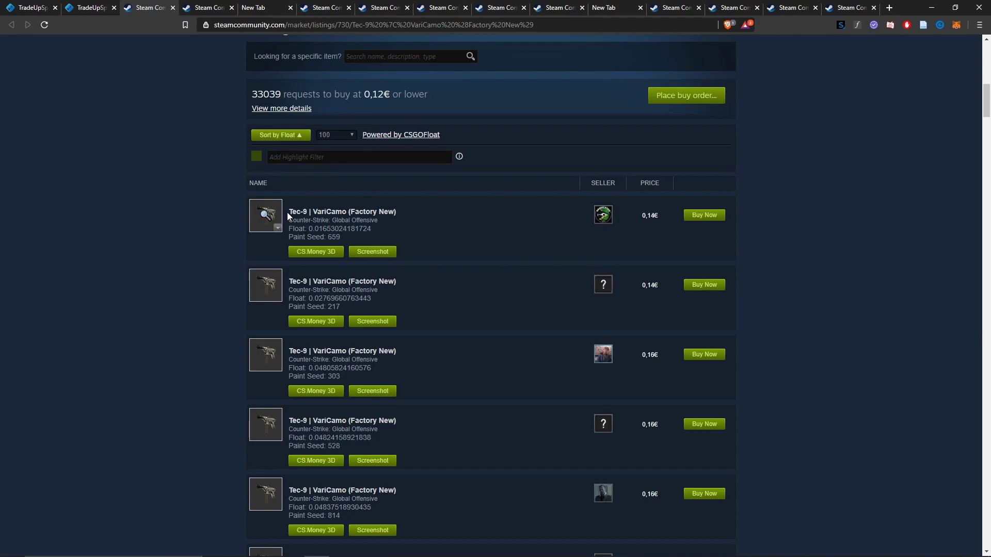
{"action": "double_click", "coordinate": [328, 229]}
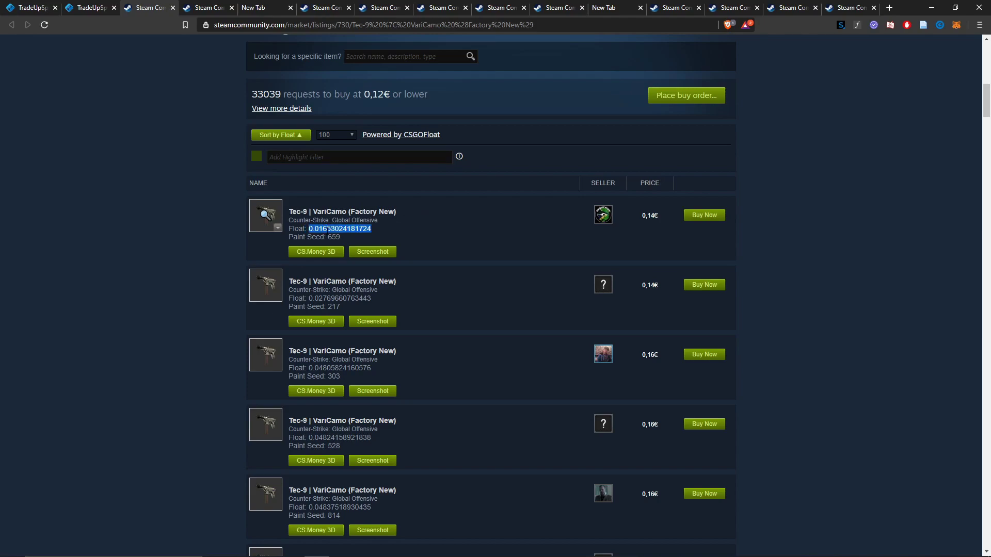
- Check the lowest-float Tec-9 | VariCamo listing's price against the tracker's Dust 2 input price and buy that listing
{"action": "left_click", "coordinate": [328, 230]}
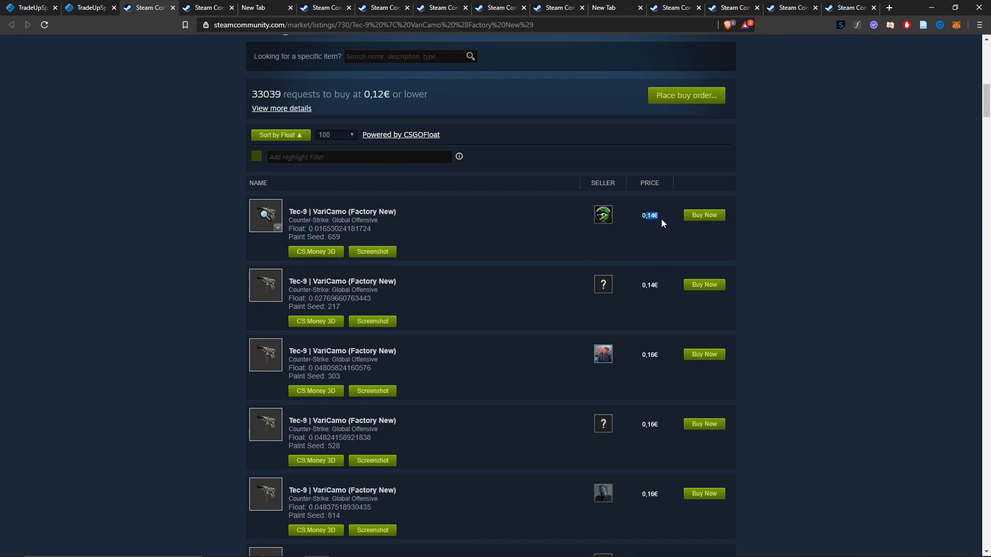
{"action": "left_click", "coordinate": [687, 243]}
{"action": "key", "text": "ctrl+shift+Tab"}
{"action": "left_click_drag", "start_coordinate": [158, 290], "coordinate": [186, 285]}
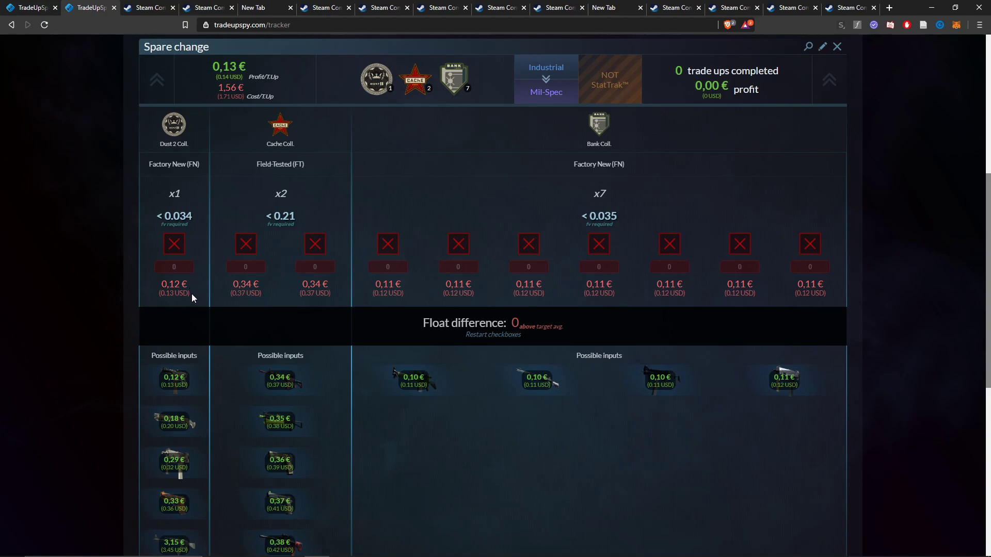
{"action": "left_click", "coordinate": [164, 6]}
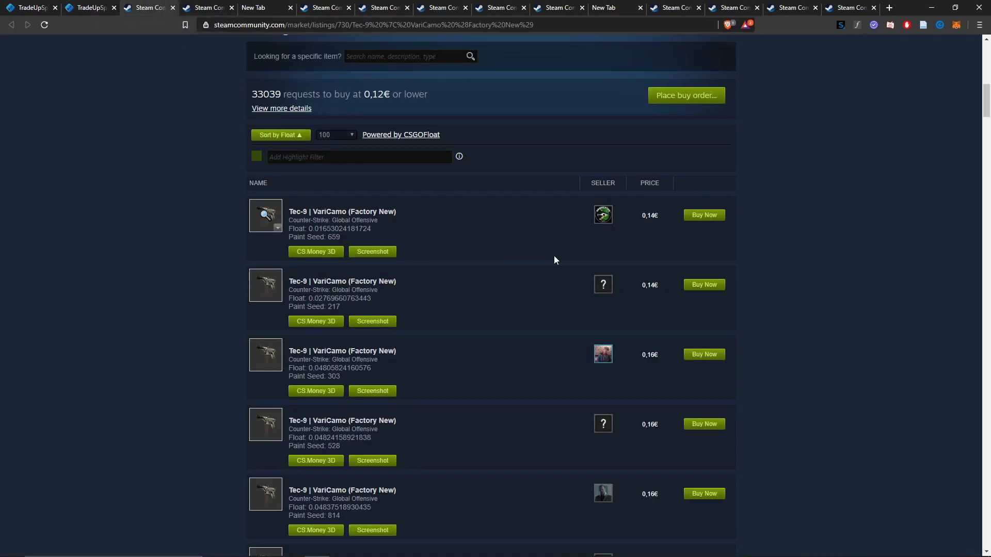
{"action": "left_click", "coordinate": [702, 217]}
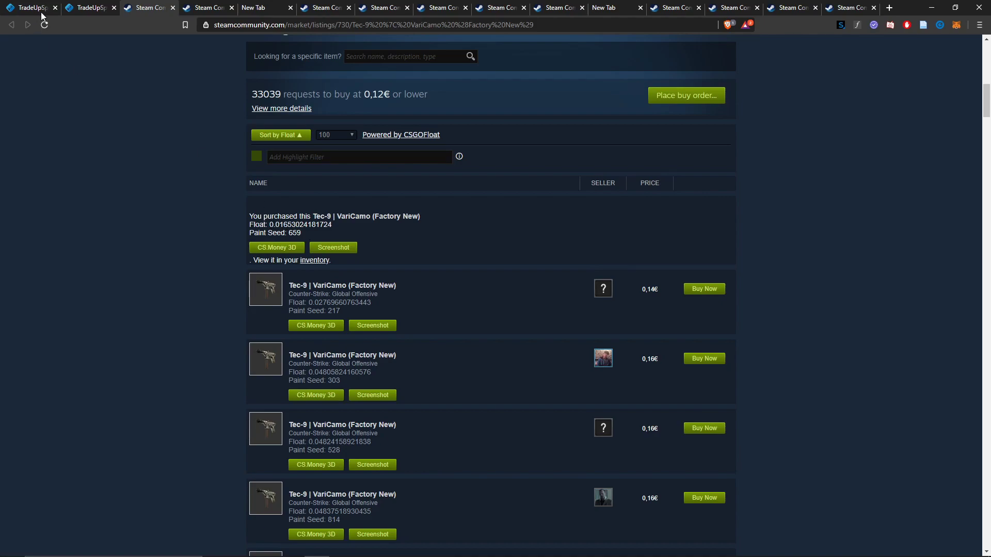
- Record a float of 0.017 for the Dust 2 Collection input of Spare change and save the changes
{"action": "left_click", "coordinate": [91, 6]}
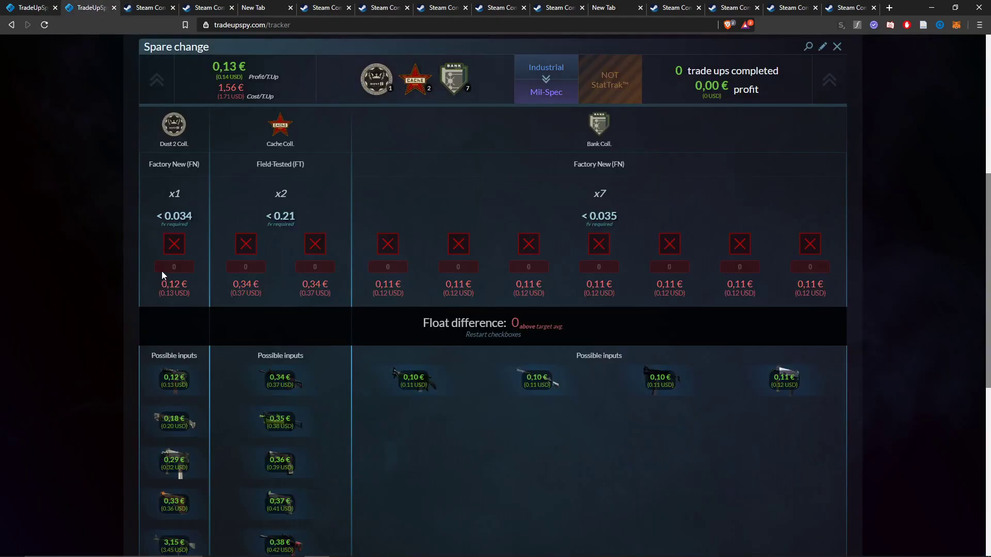
{"action": "left_click", "coordinate": [176, 267]}
{"action": "type", "text": ".017"}
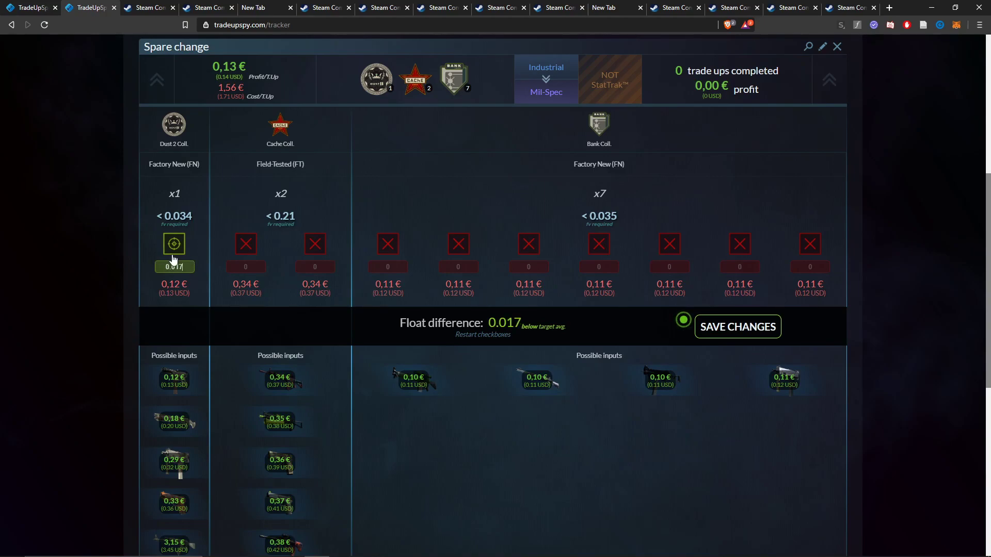
{"action": "left_click", "coordinate": [757, 335]}
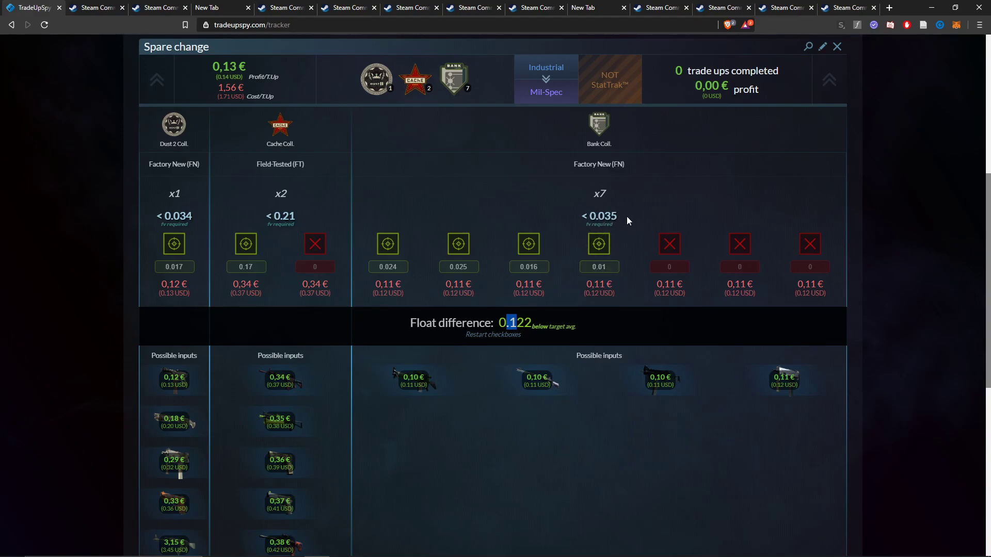
- Review the float difference of Spare change and the required float for the Bank Collection inputs
{"action": "left_click", "coordinate": [608, 268]}
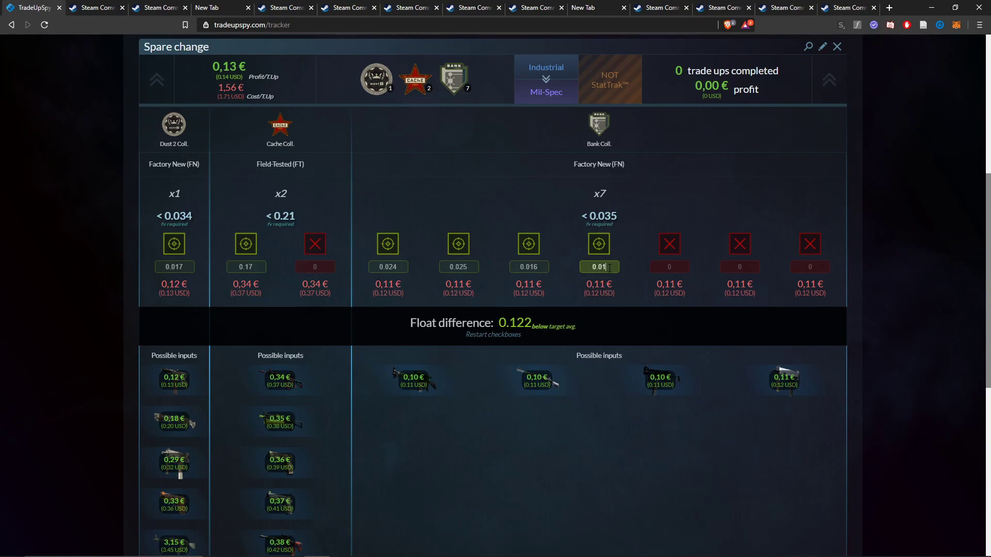
{"action": "key", "text": "Return"}
{"action": "triple_click", "coordinate": [525, 327]}
{"action": "left_click", "coordinate": [514, 328]}
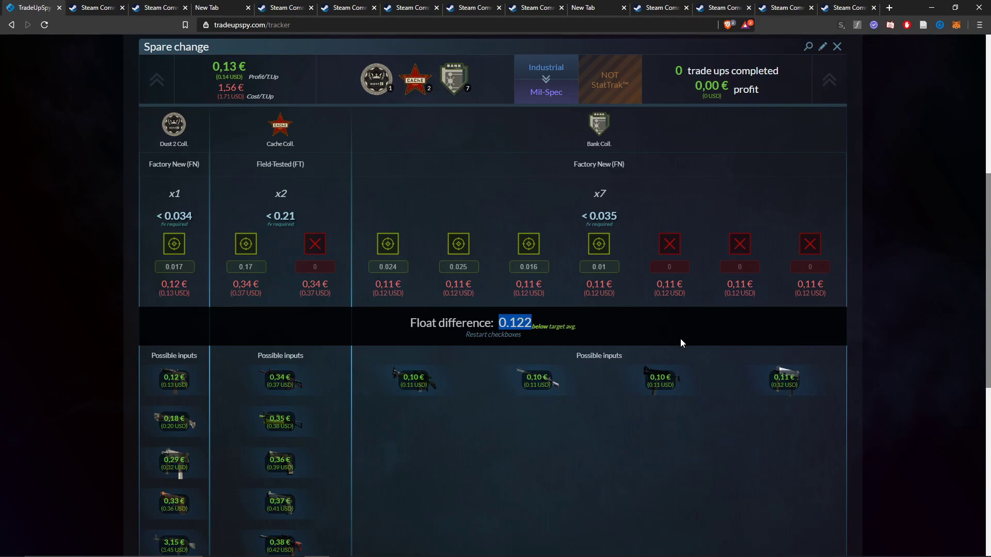
{"action": "left_click", "coordinate": [635, 330]}
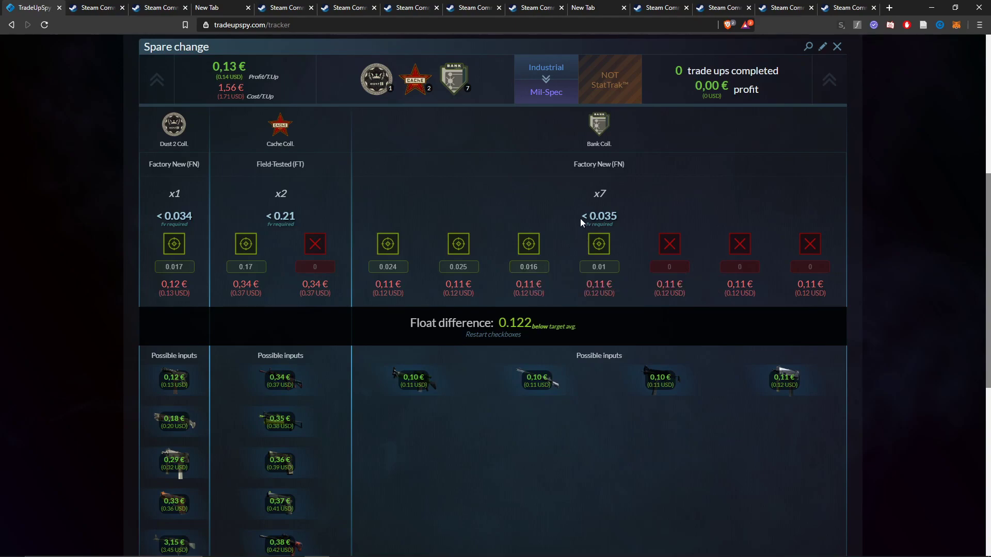
{"action": "left_click_drag", "start_coordinate": [580, 218], "coordinate": [617, 215]}
{"action": "left_click", "coordinate": [618, 215]}
{"action": "left_click", "coordinate": [316, 319]}
- Try a float of 0.24 for the second Cache Collection input, review the float difference and untick that input
{"action": "left_click", "coordinate": [320, 268]}
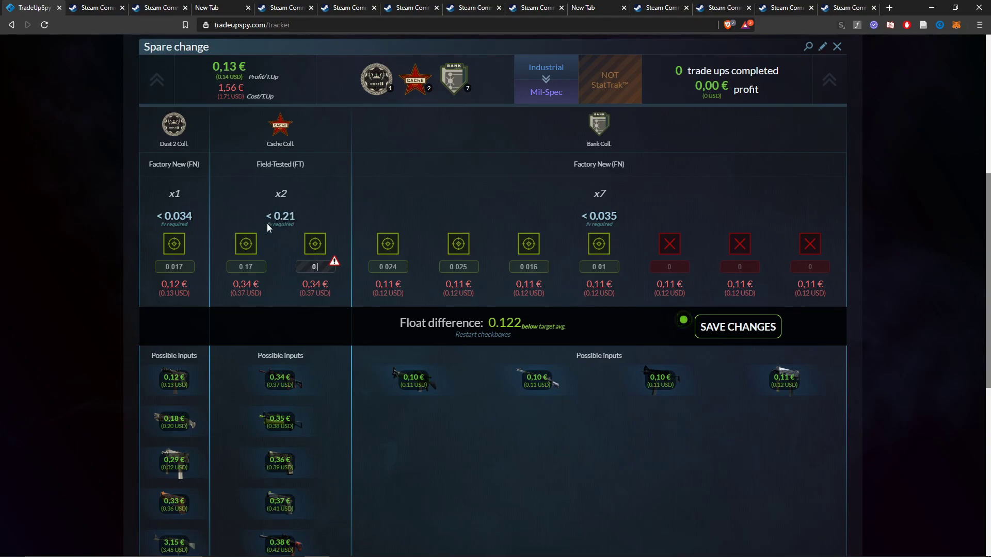
{"action": "type", "text": ".24"}
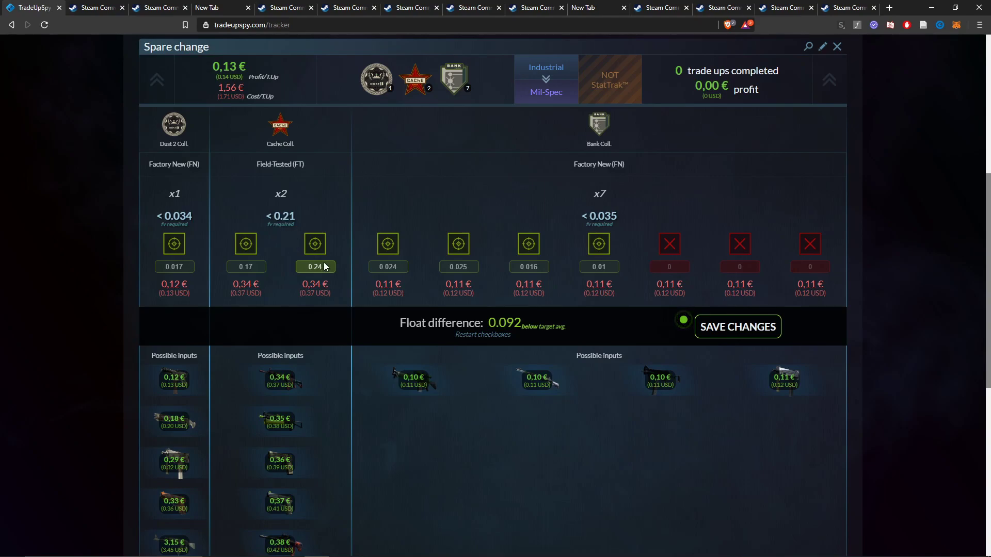
{"action": "left_click_drag", "start_coordinate": [489, 323], "coordinate": [571, 328]}
{"action": "left_click", "coordinate": [571, 327]}
{"action": "left_click_drag", "start_coordinate": [488, 324], "coordinate": [519, 323]}
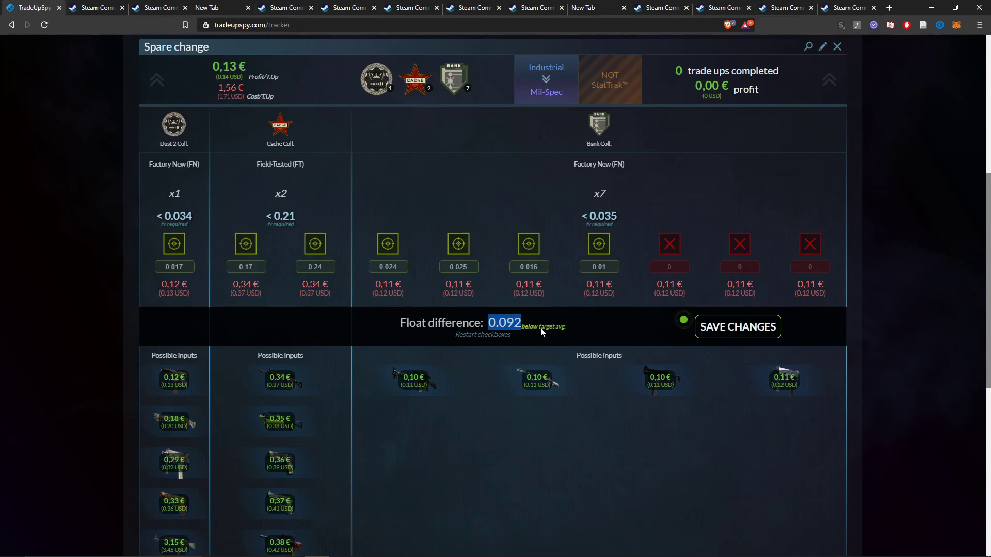
{"action": "left_click_drag", "start_coordinate": [490, 326], "coordinate": [518, 330]}
{"action": "left_click", "coordinate": [607, 267]}
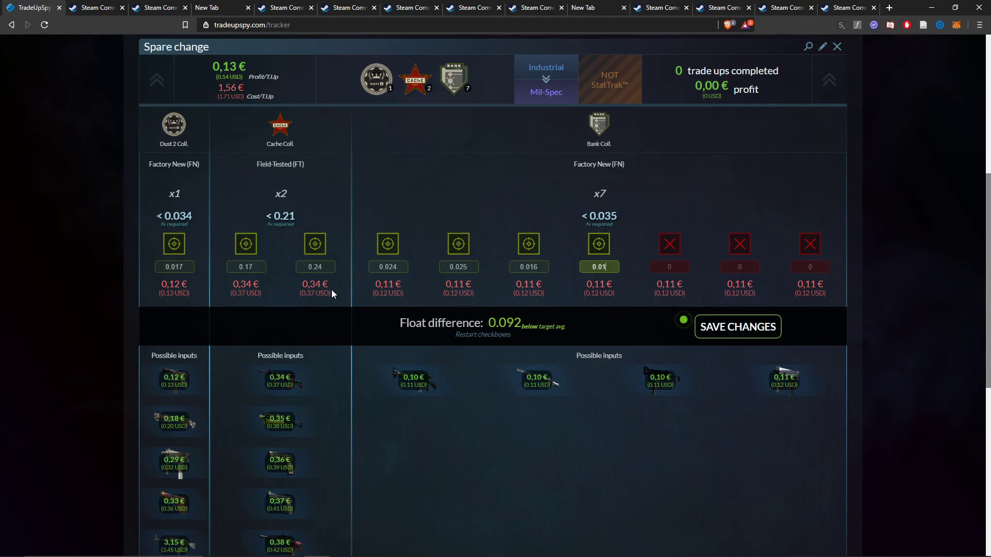
{"action": "left_click", "coordinate": [319, 252]}
- Compare floats and prices of the Field-Tested SG 553 | Fallout Warning, PP-Bizon | Chemical Green, P250 | Contamination and Five-SeveN | Hot Shot market listings
{"action": "left_click", "coordinate": [306, 6]}
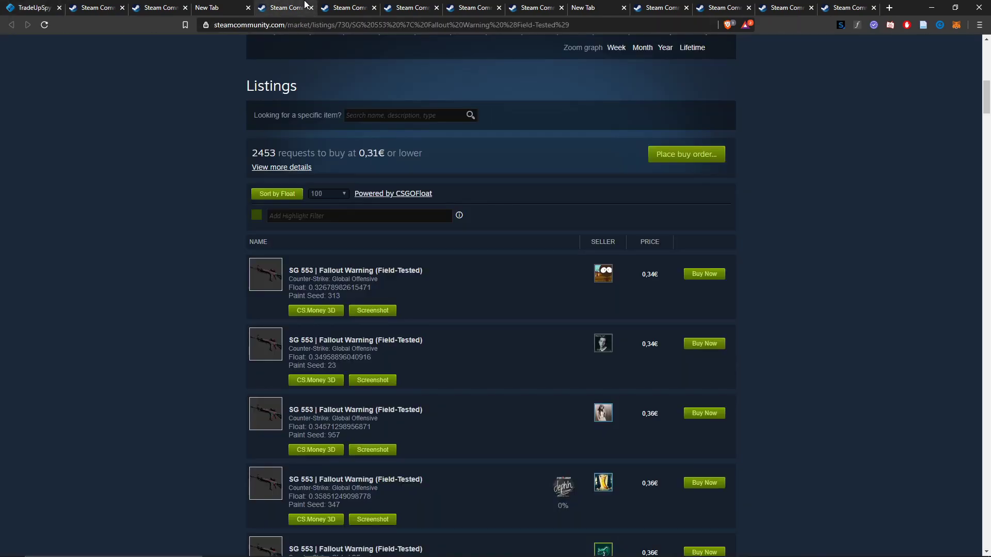
{"action": "scroll", "coordinate": [571, 292], "scroll_direction": "down", "scroll_amount": 1}
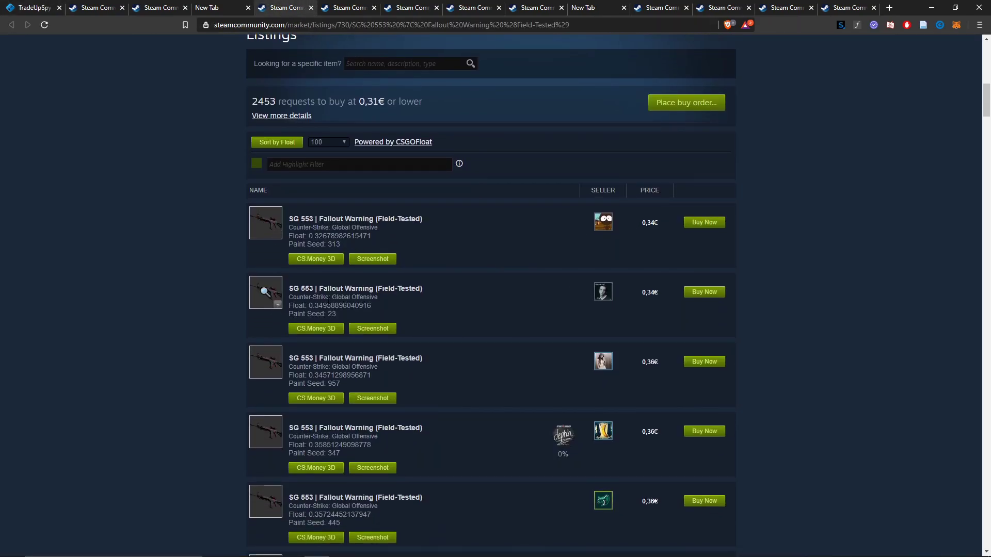
{"action": "left_click", "coordinate": [341, 5]}
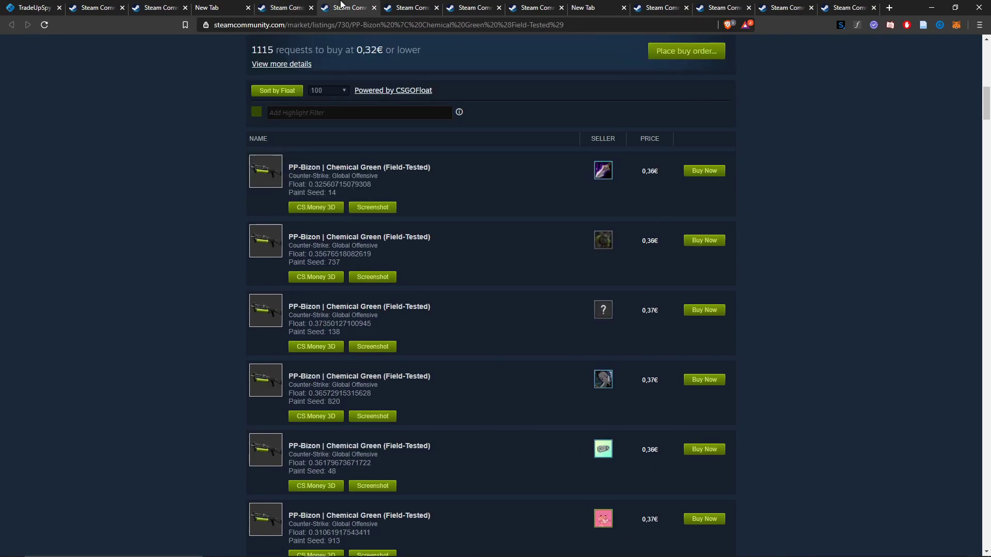
{"action": "left_click", "coordinate": [309, 7]}
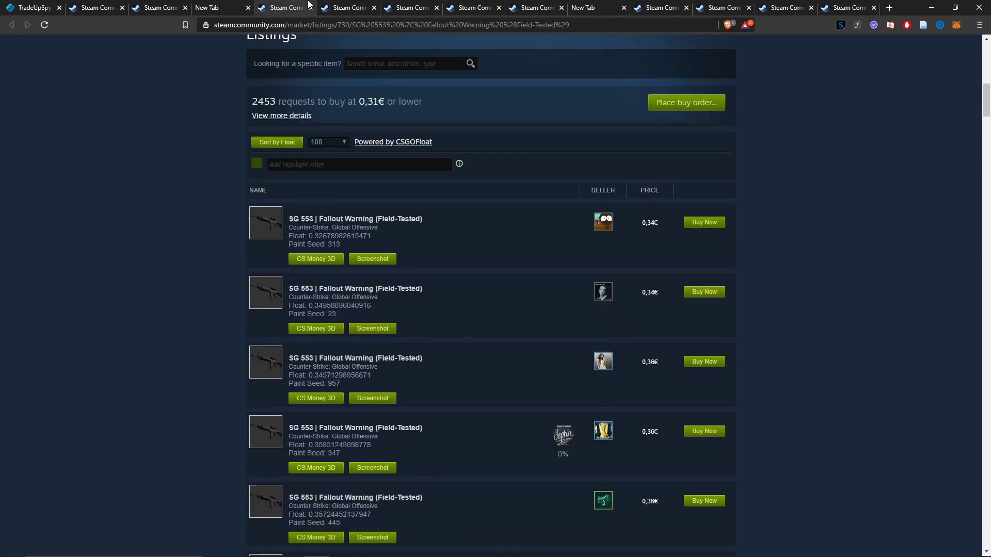
{"action": "scroll", "coordinate": [437, 152], "scroll_direction": "down", "scroll_amount": 1}
{"action": "scroll", "coordinate": [423, 178], "scroll_direction": "down", "scroll_amount": 5}
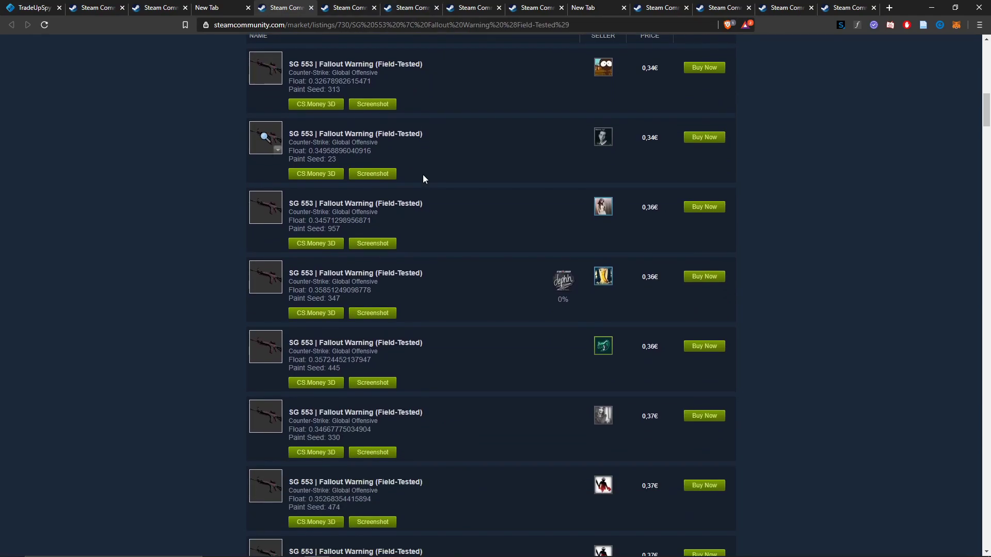
{"action": "scroll", "coordinate": [423, 179], "scroll_direction": "down", "scroll_amount": 7}
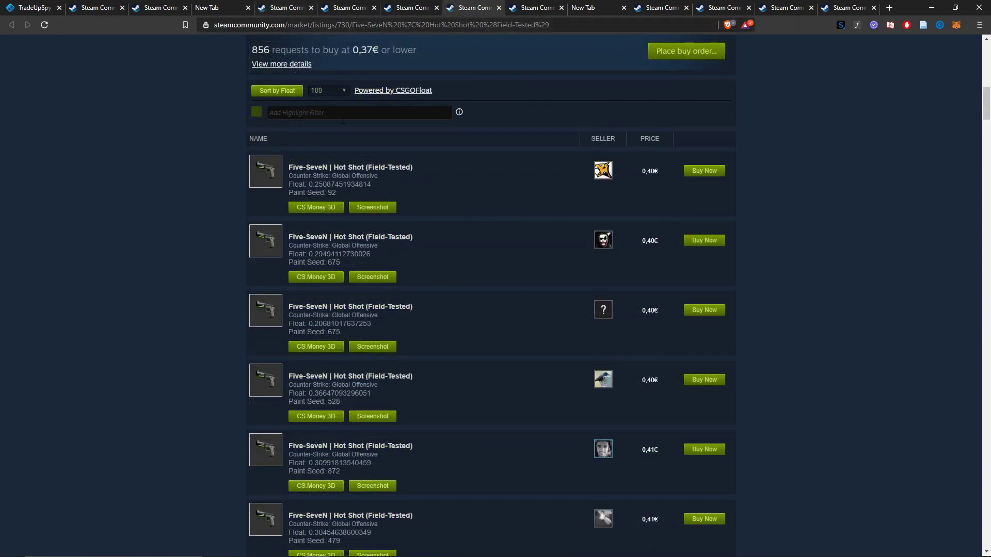
{"action": "scroll", "coordinate": [490, 295], "scroll_direction": "up", "scroll_amount": 1}
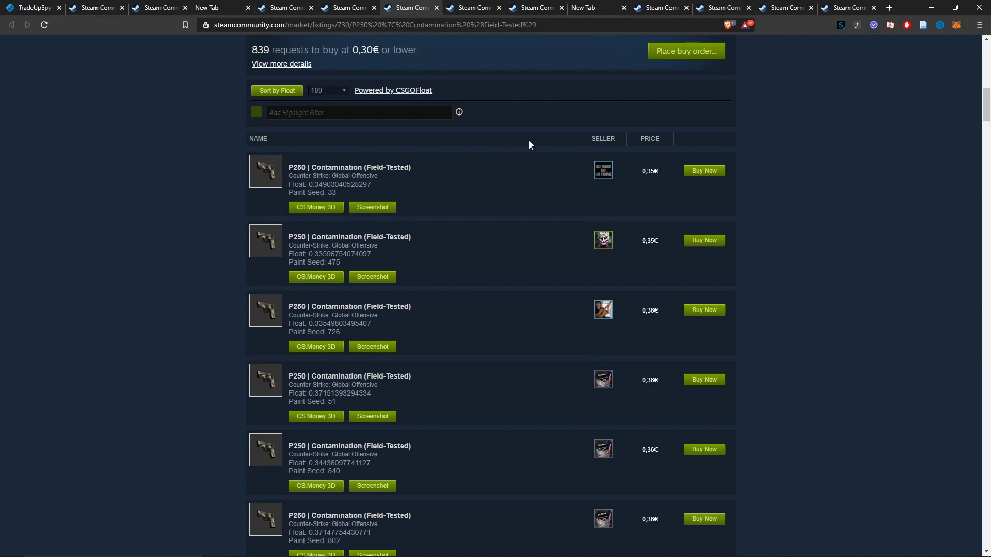
- Buy the first Five-SeveN | Hot Shot (Field-Tested) listing on the Steam market and dismiss the purchase dialog
{"action": "scroll", "coordinate": [511, 103], "scroll_direction": "up", "scroll_amount": 1}
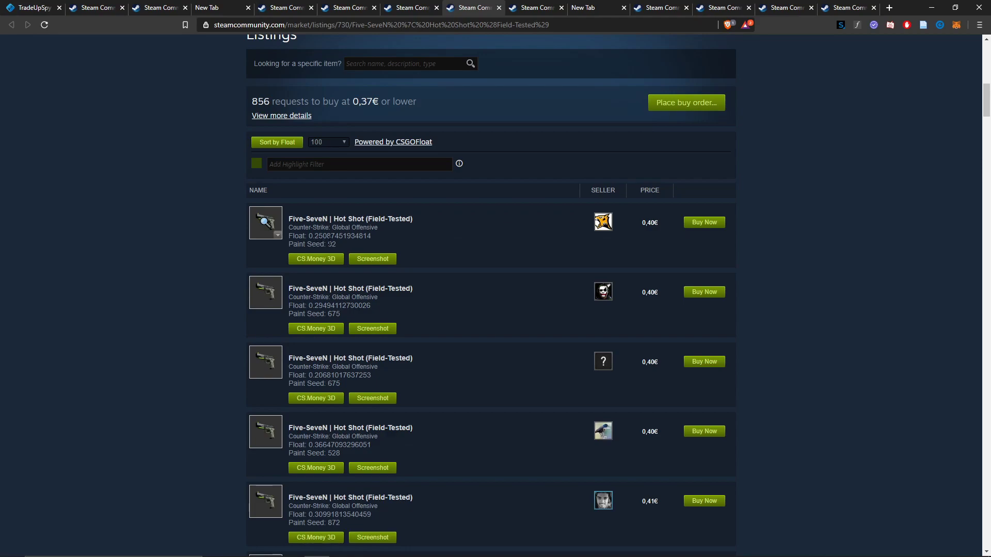
{"action": "left_click", "coordinate": [720, 225]}
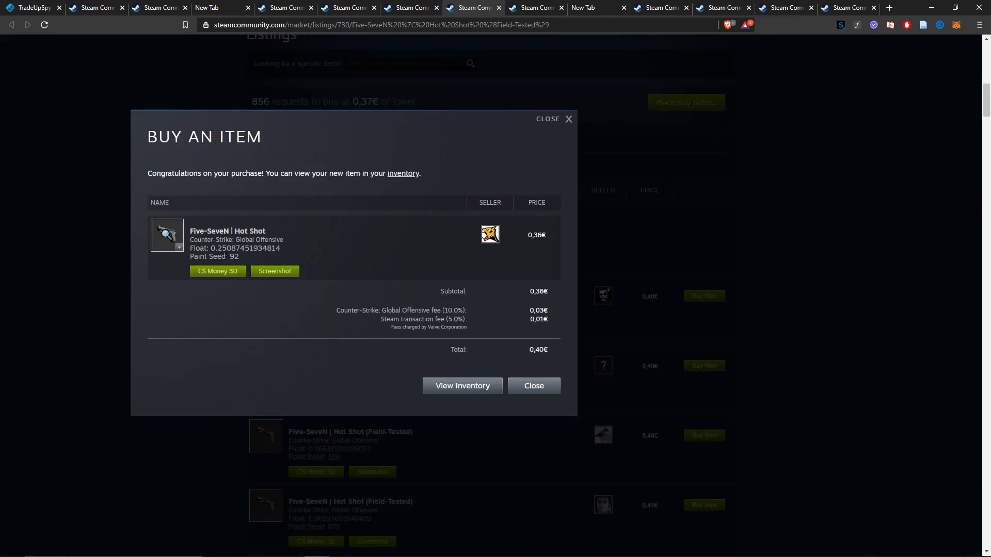
{"action": "left_click", "coordinate": [60, 261]}
- In the TradeUpSpy tracker, tick the second Cache Collection input, set its float to 0.251 and save the changes
{"action": "left_click", "coordinate": [52, 6]}
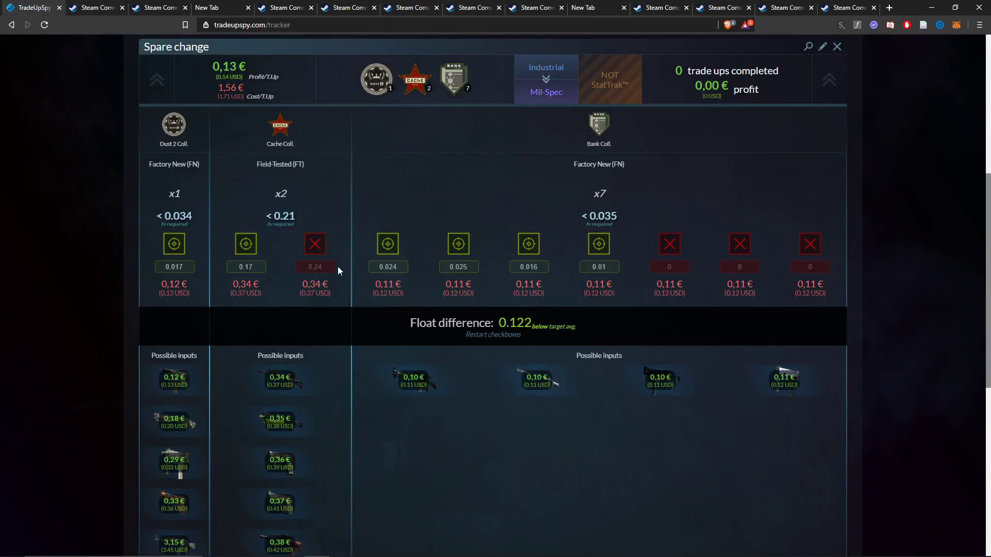
{"action": "left_click", "coordinate": [315, 244]}
{"action": "left_click", "coordinate": [327, 267]}
{"action": "key", "text": "BackSpace"}
{"action": "type", "text": "51"}
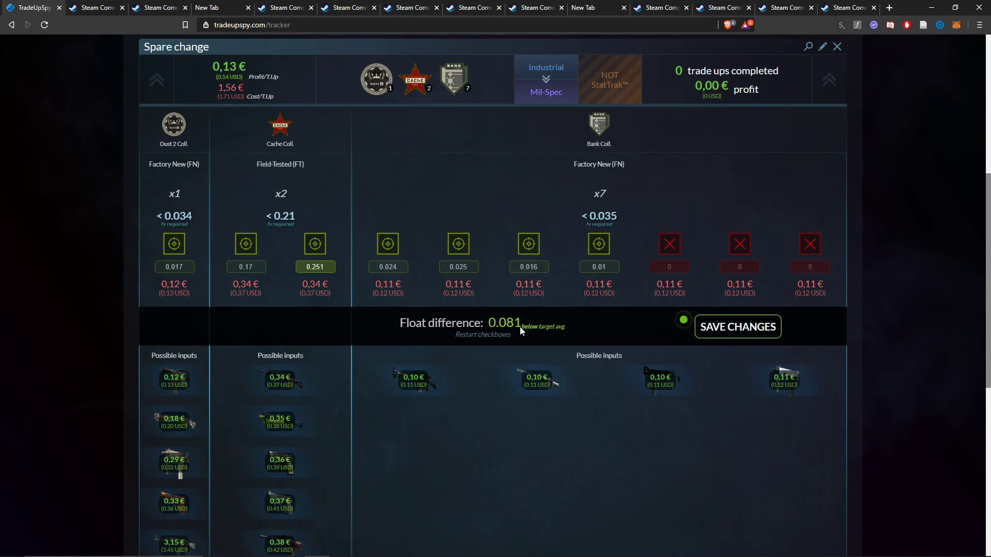
{"action": "left_click", "coordinate": [733, 329]}
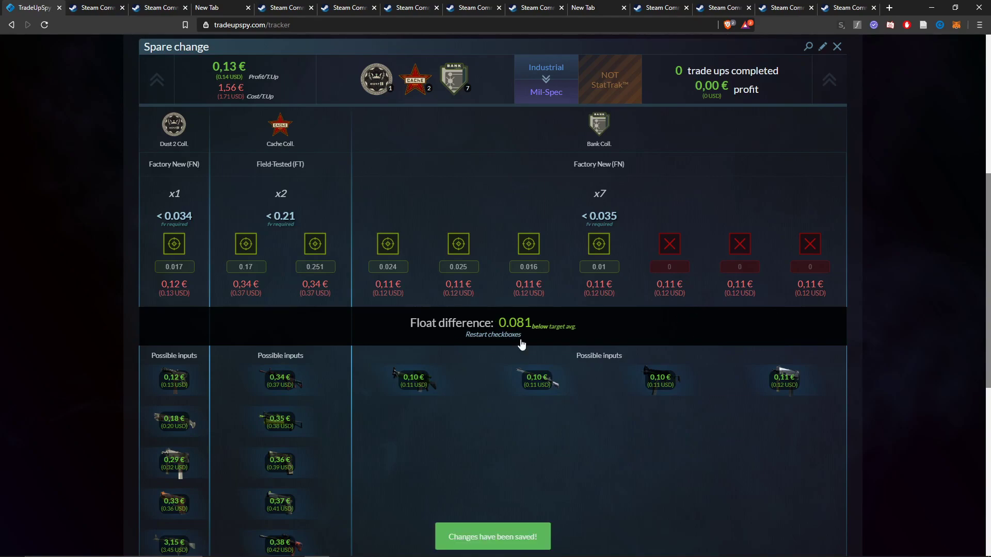
- Tick the fifth Bank Collection input, set its float to 0.054 and save the changes
{"action": "left_click", "coordinate": [648, 247]}
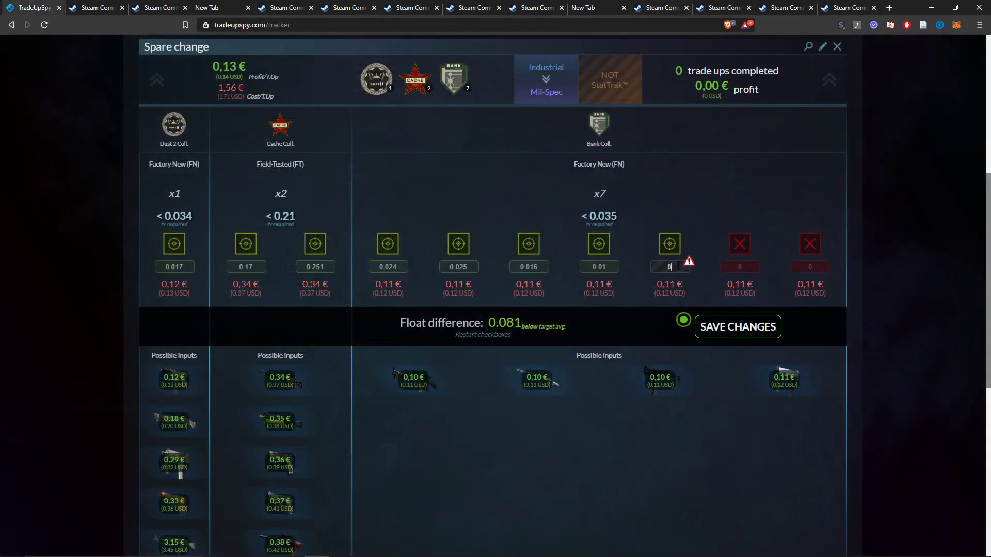
{"action": "type", "text": ".54"}
{"action": "key", "text": "Left"}
{"action": "key", "text": "Left"}
{"action": "type", "text": "0"}
{"action": "left_click", "coordinate": [728, 330]}
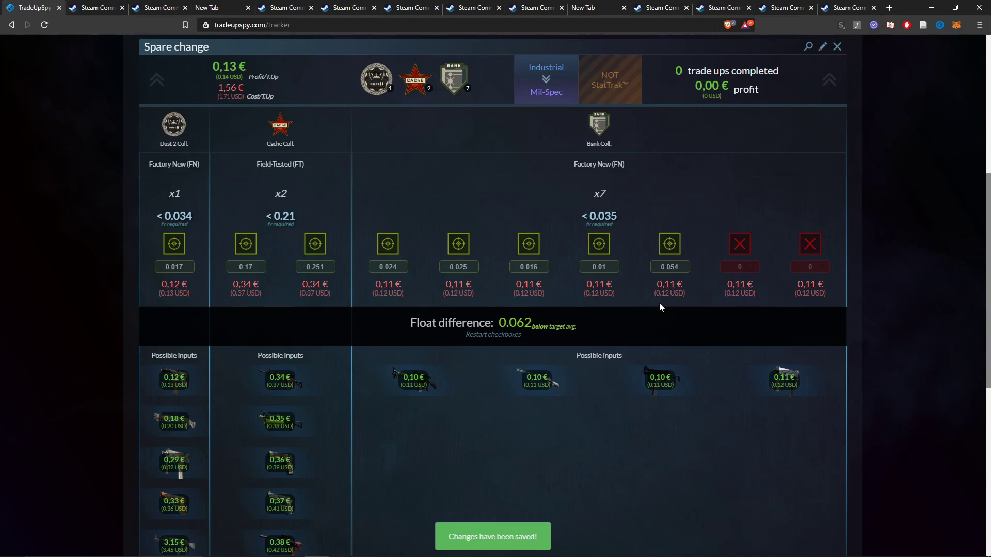
{"action": "left_click", "coordinate": [698, 6]}
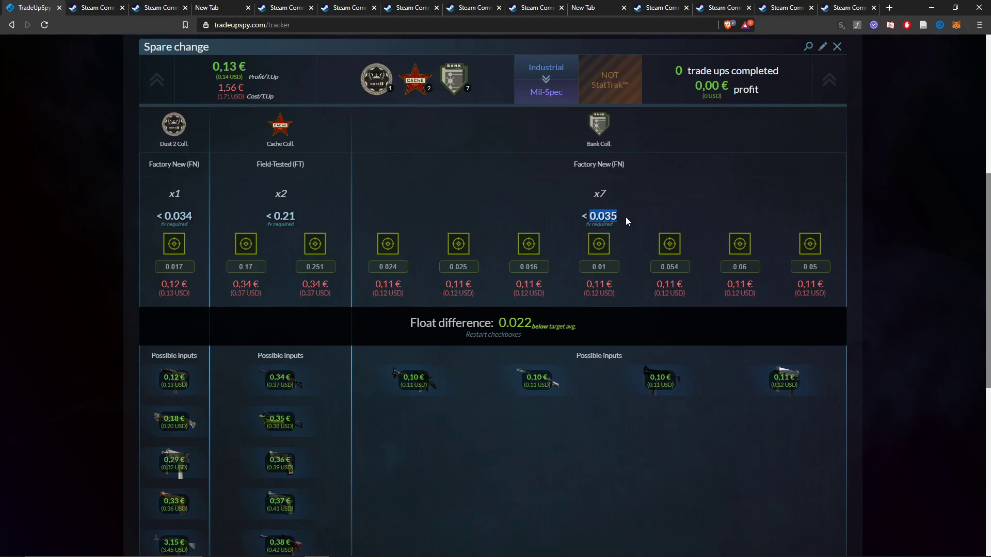
{"action": "left_click", "coordinate": [487, 336]}
{"action": "left_click", "coordinate": [826, 267]}
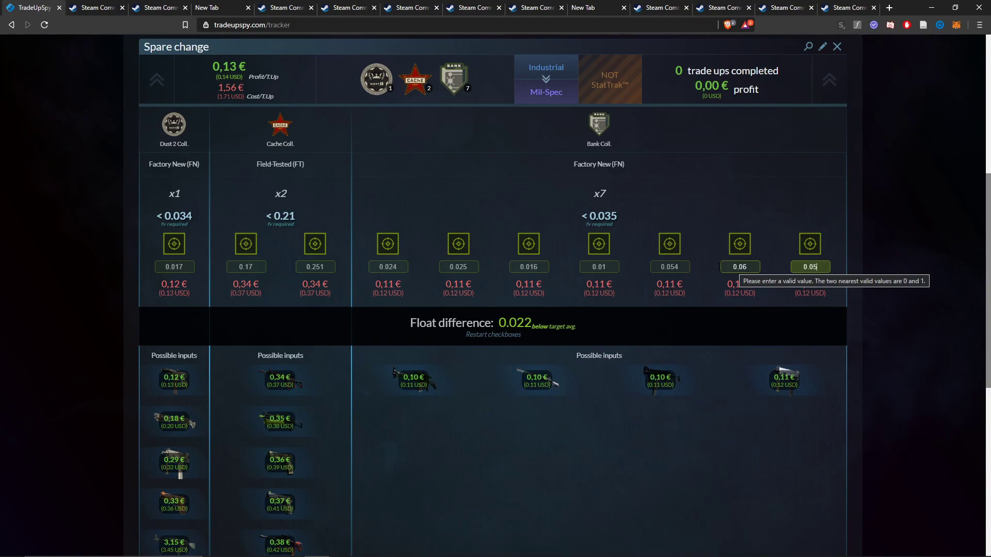
- Try a float of 0.27 for the first Cache Collection input and change it back to 0.17
{"action": "left_click", "coordinate": [260, 267]}
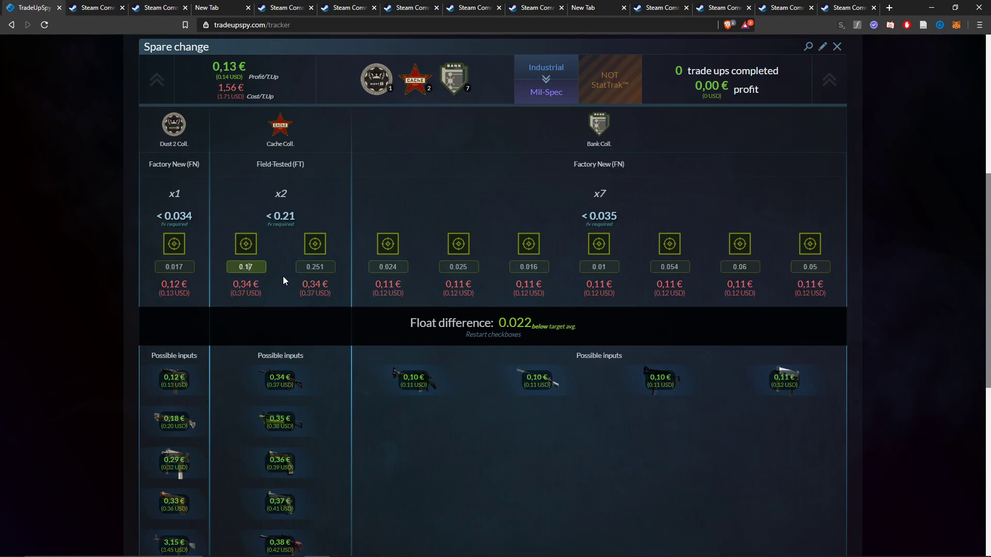
{"action": "key", "text": "BackSpace"}
{"action": "type", "text": "2"}
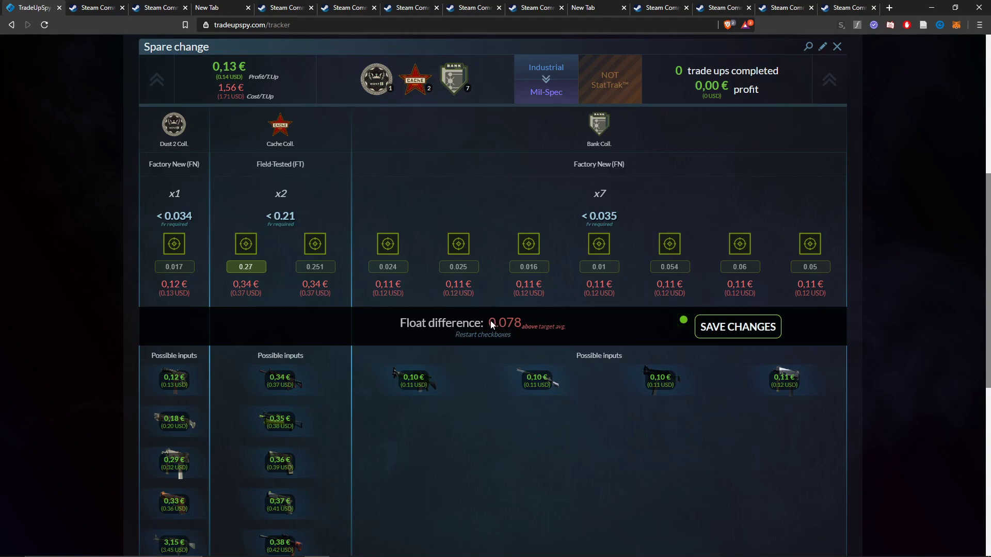
{"action": "key", "text": "BackSpace"}
{"action": "type", "text": "1"}
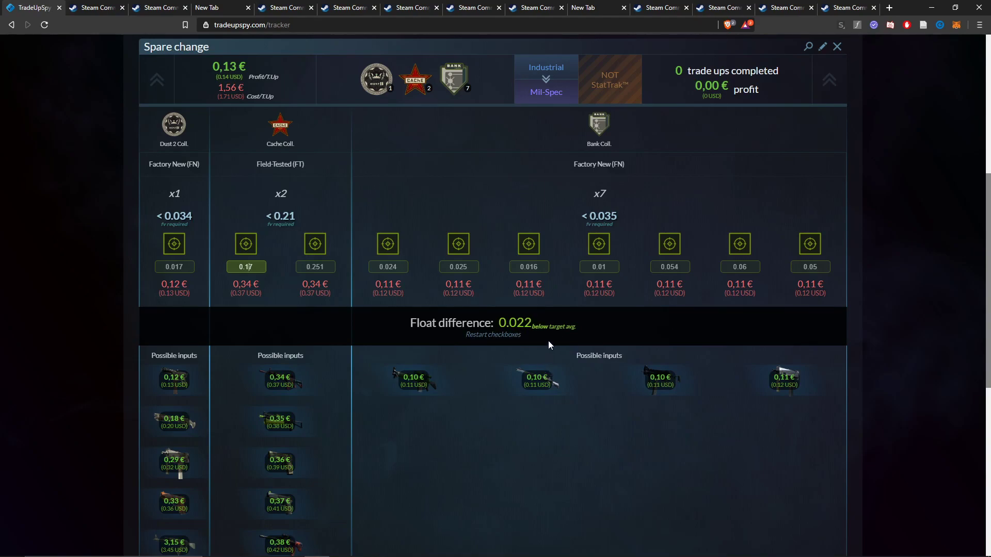
- Restart the checkboxes of the Spare change trade up to clear all recorded input floats
{"action": "left_click", "coordinate": [490, 336]}
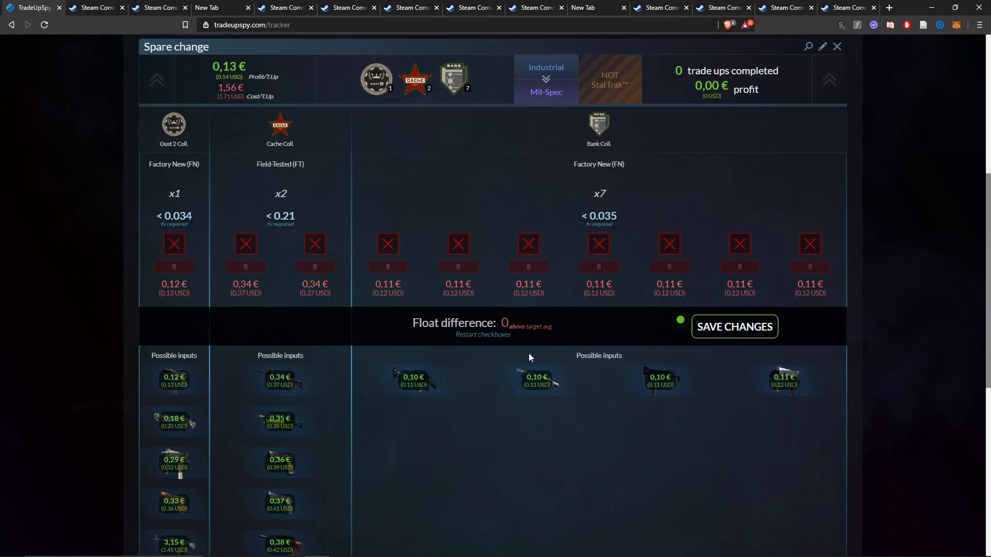
{"action": "scroll", "coordinate": [366, 333], "scroll_direction": "down", "scroll_amount": 4}
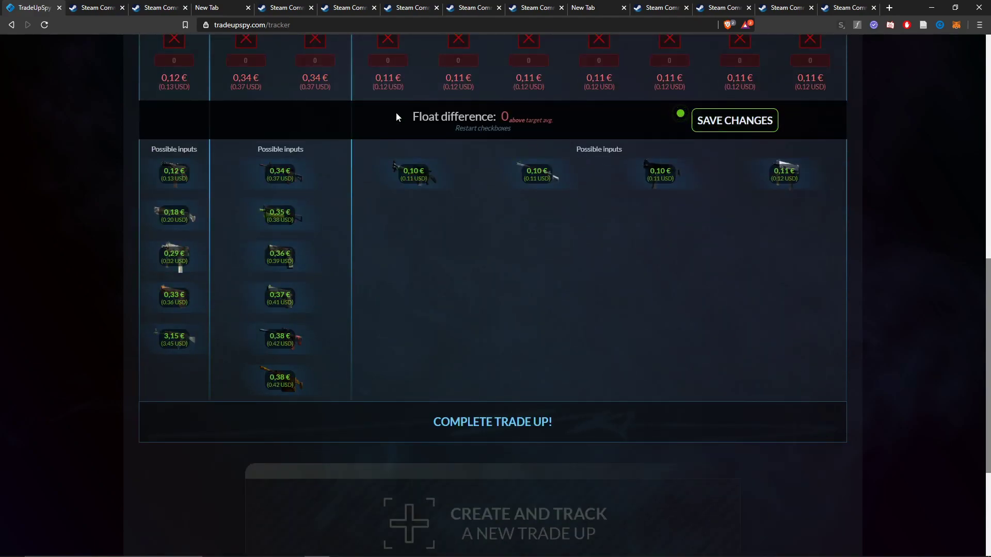
- Save the restarted checkboxes of the Spare change trade up in the tracker
{"action": "scroll", "coordinate": [388, 162], "scroll_direction": "up", "scroll_amount": 2}
{"action": "scroll", "coordinate": [529, 292], "scroll_direction": "down", "scroll_amount": 4}
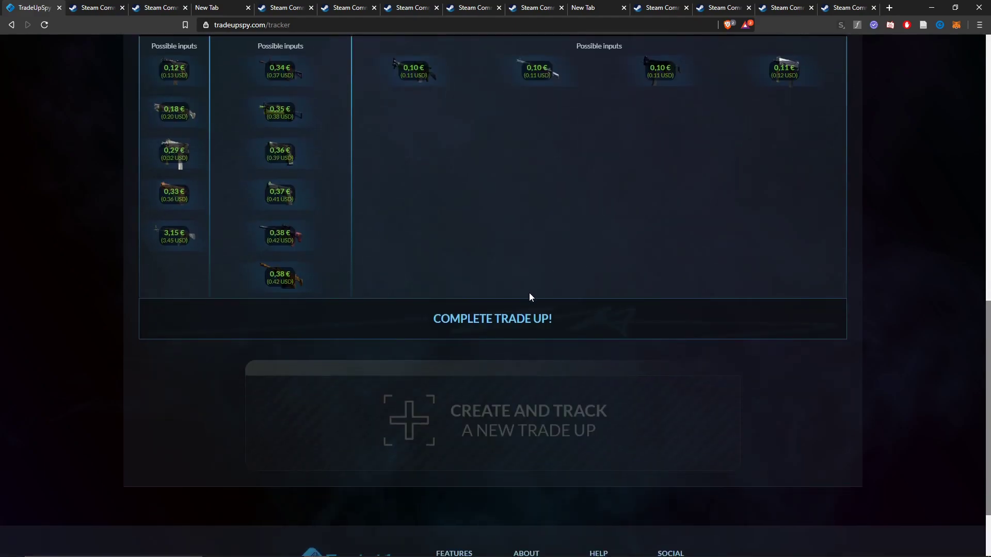
{"action": "scroll", "coordinate": [694, 303], "scroll_direction": "up", "scroll_amount": 2}
{"action": "left_click", "coordinate": [733, 119]}
- Complete the Spare change trade up with the Tec-9 Toxic as the obtained outcome and submit it
{"action": "scroll", "coordinate": [733, 119], "scroll_direction": "down", "scroll_amount": 2}
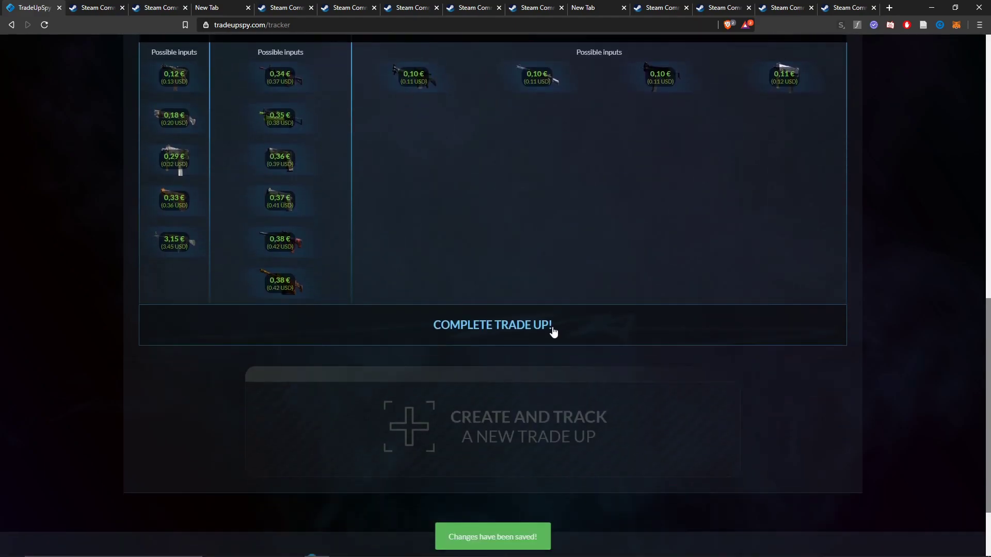
{"action": "left_click", "coordinate": [456, 316]}
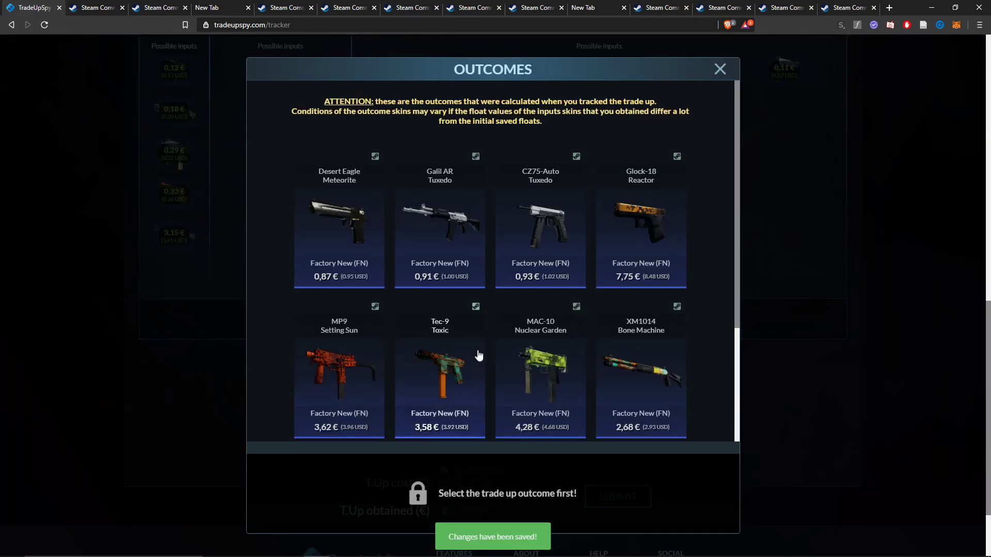
{"action": "scroll", "coordinate": [479, 355], "scroll_direction": "down", "scroll_amount": 3}
{"action": "scroll", "coordinate": [327, 281], "scroll_direction": "up", "scroll_amount": 3}
{"action": "left_click", "coordinate": [353, 279]}
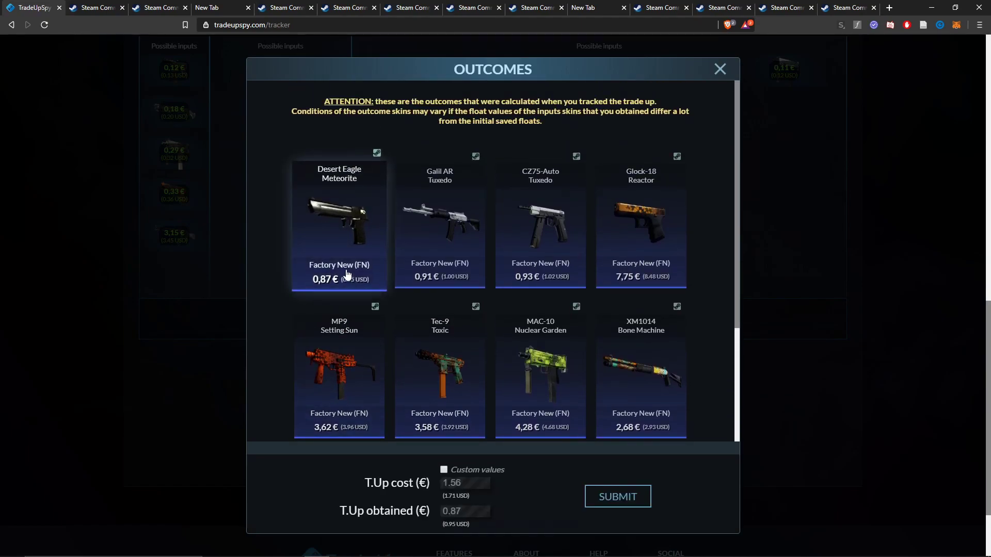
{"action": "scroll", "coordinate": [447, 295], "scroll_direction": "down", "scroll_amount": 3}
{"action": "left_click", "coordinate": [444, 243]}
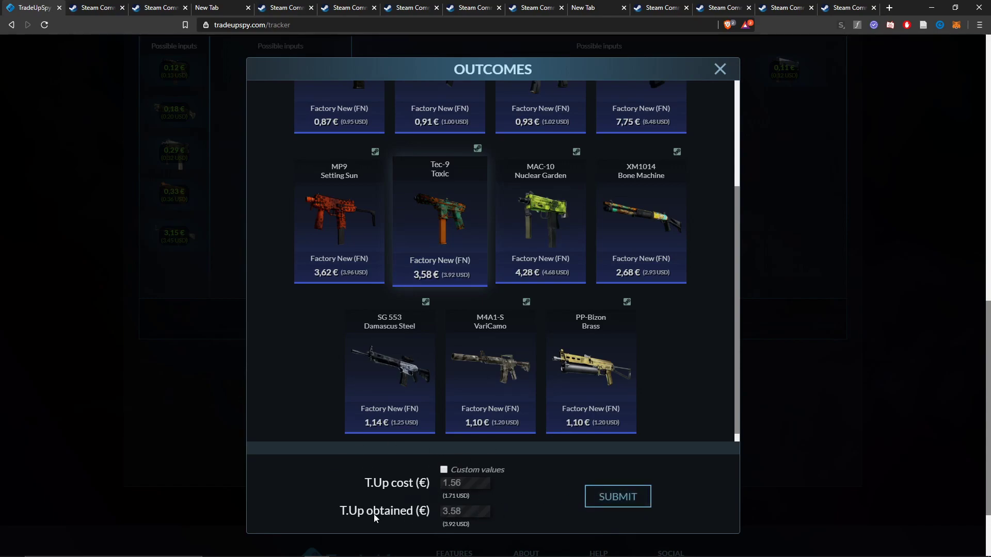
{"action": "left_click", "coordinate": [617, 501]}
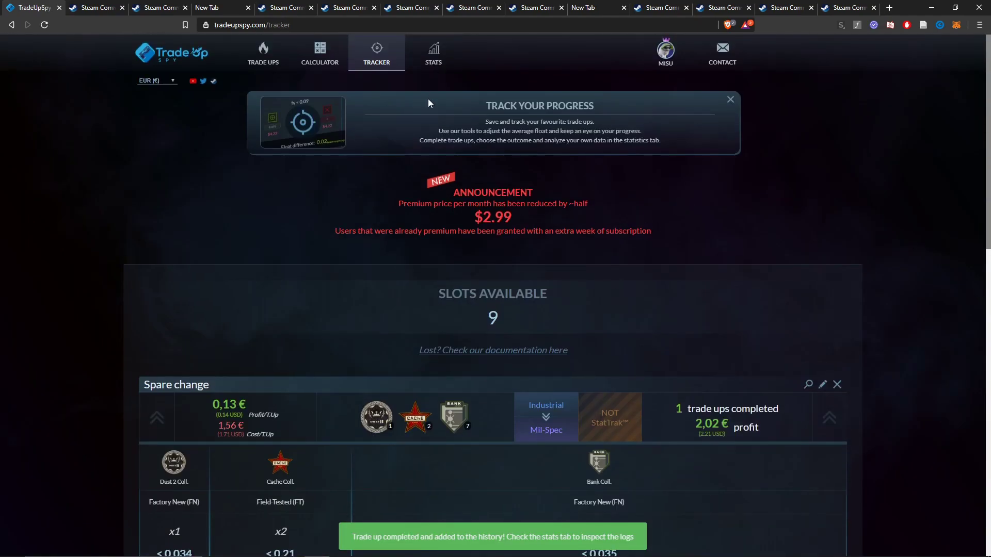
- Open the statistics page and examine the profit summary and the latest point of the cumulative profit chart
{"action": "left_click", "coordinate": [436, 58]}
{"action": "scroll", "coordinate": [522, 228], "scroll_direction": "down", "scroll_amount": 5}
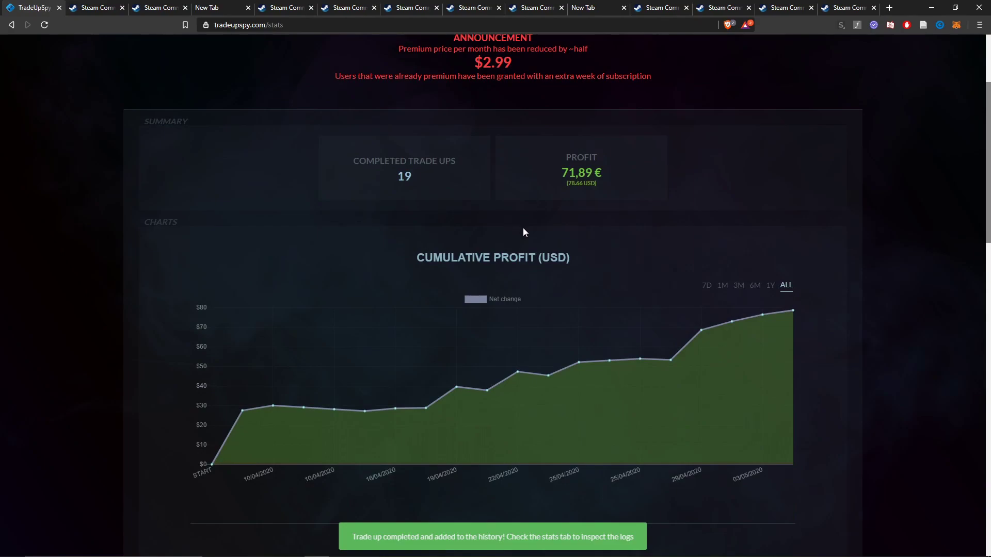
{"action": "scroll", "coordinate": [457, 172], "scroll_direction": "up", "scroll_amount": 2}
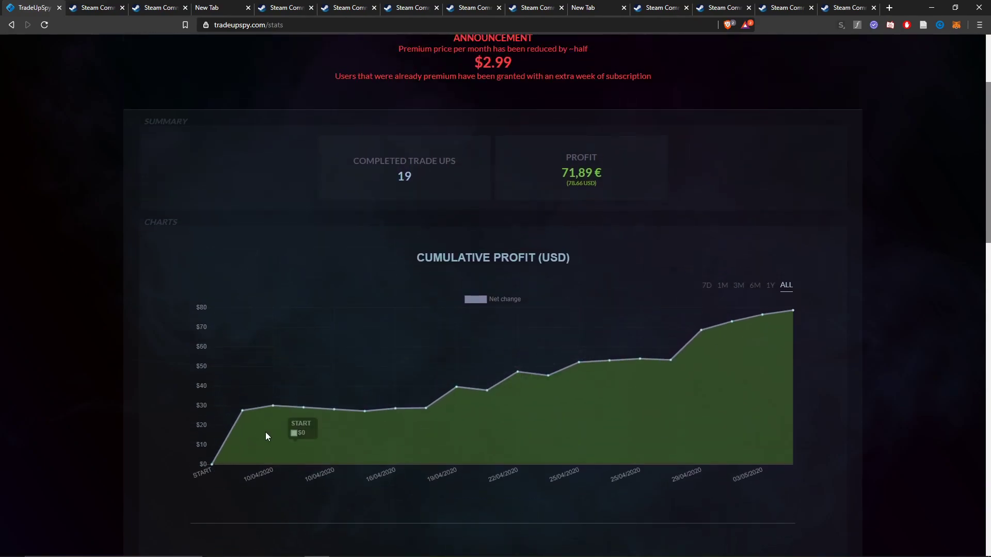
{"action": "mouse_move", "coordinate": [791, 311]}
{"action": "scroll", "coordinate": [702, 403], "scroll_direction": "down", "scroll_amount": 6}
{"action": "scroll", "coordinate": [716, 348], "scroll_direction": "up", "scroll_amount": 6}
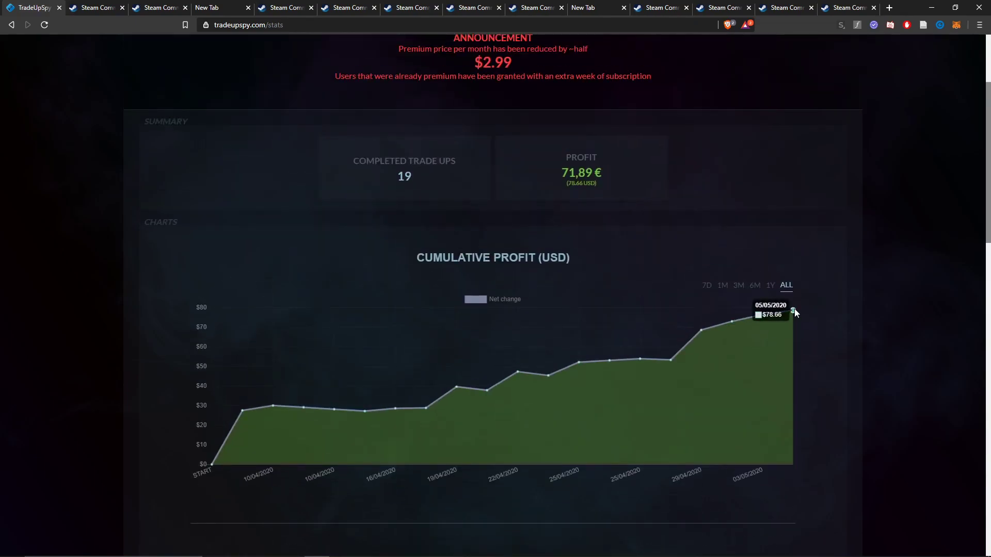
- Review the partial profit chart, the miscellaneous statistics and the net change of Spare change in the completed trade up log
{"action": "scroll", "coordinate": [794, 308], "scroll_direction": "down", "scroll_amount": 5}
{"action": "scroll", "coordinate": [769, 338], "scroll_direction": "down", "scroll_amount": 9}
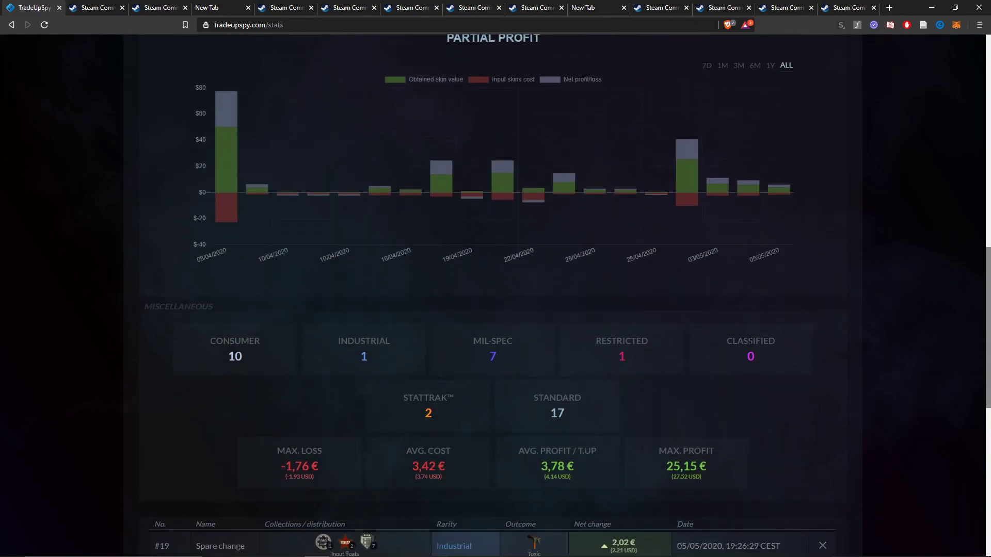
{"action": "left_click_drag", "start_coordinate": [611, 358], "coordinate": [635, 356]}
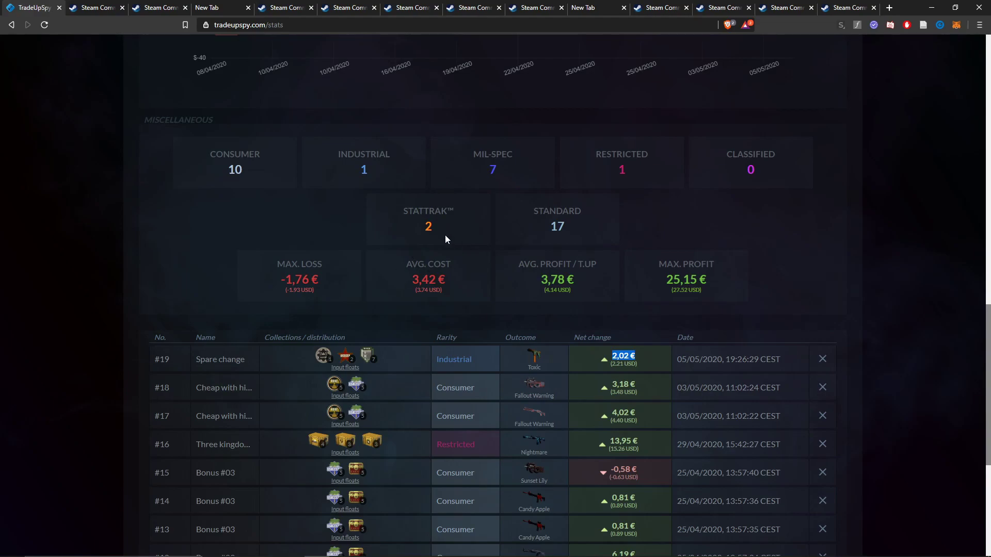
{"action": "scroll", "coordinate": [469, 301], "scroll_direction": "down", "scroll_amount": 3}
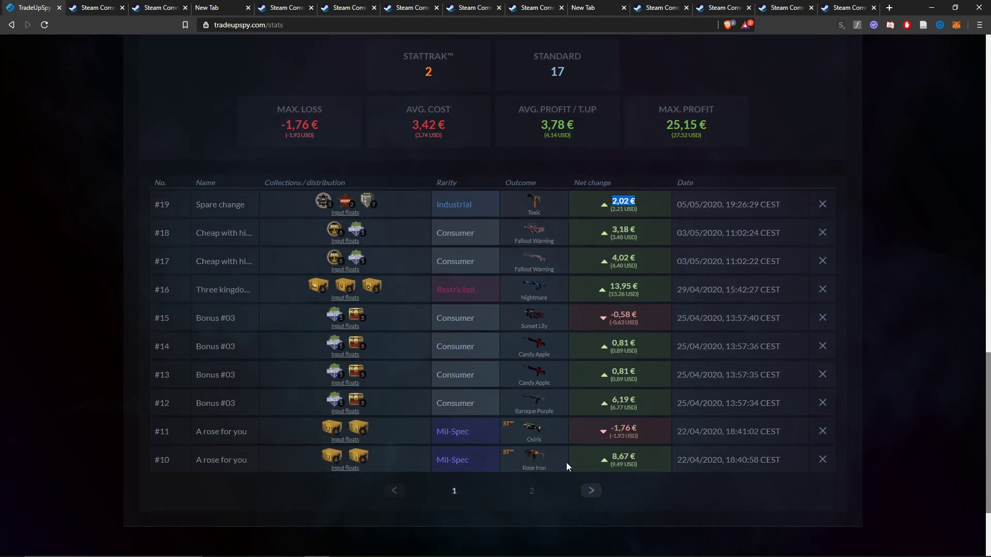
{"action": "scroll", "coordinate": [60, 325], "scroll_direction": "up", "scroll_amount": 20}
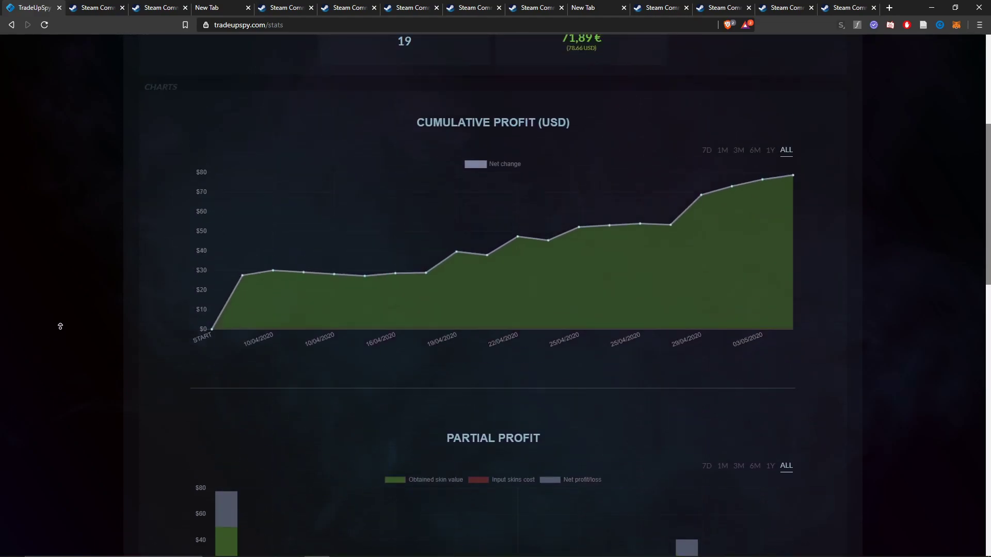
- Return to the tracker and expand the Spare change trade up to review its completed count, profit and input requirements
{"action": "left_click", "coordinate": [369, 59]}
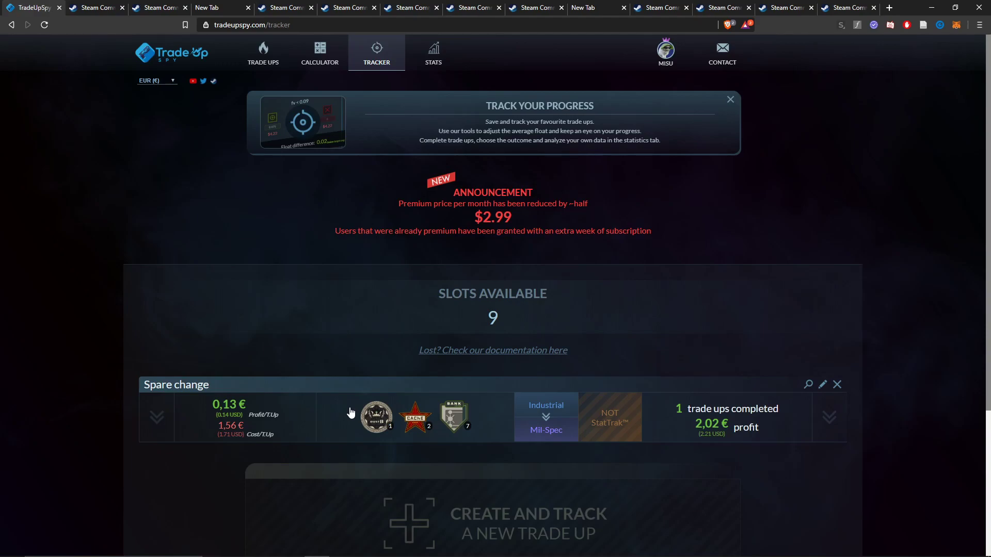
{"action": "scroll", "coordinate": [440, 310], "scroll_direction": "down", "scroll_amount": 3}
{"action": "scroll", "coordinate": [568, 206], "scroll_direction": "up", "scroll_amount": 3}
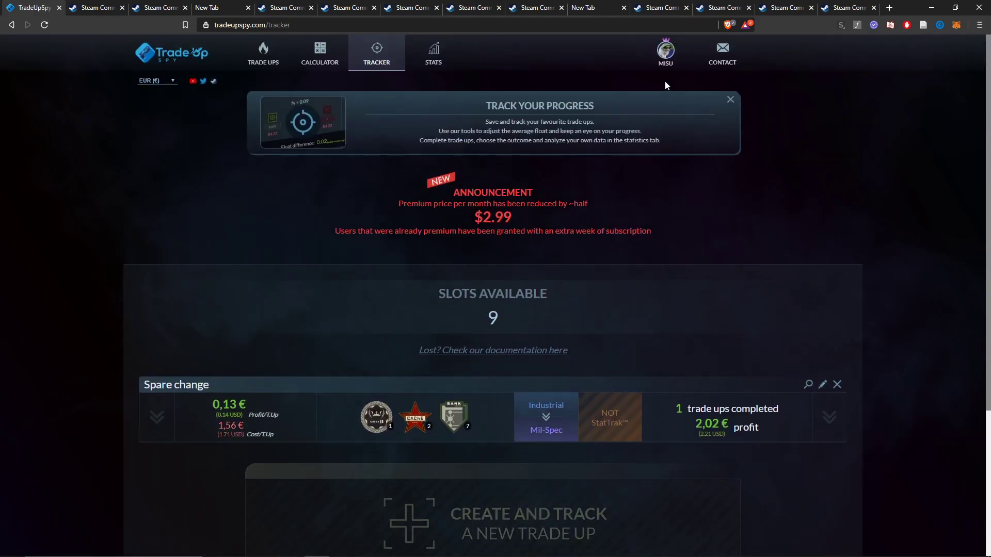
{"action": "scroll", "coordinate": [321, 250], "scroll_direction": "down", "scroll_amount": 4}
{"action": "left_click", "coordinate": [321, 227]}
{"action": "scroll", "coordinate": [416, 288], "scroll_direction": "down", "scroll_amount": 3}
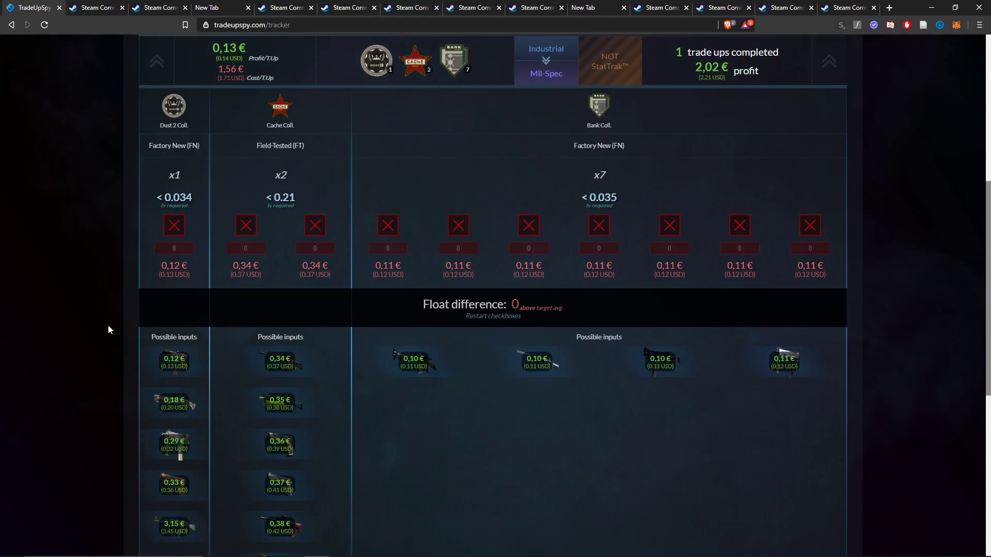
{"action": "scroll", "coordinate": [869, 329], "scroll_direction": "up", "scroll_amount": 1}
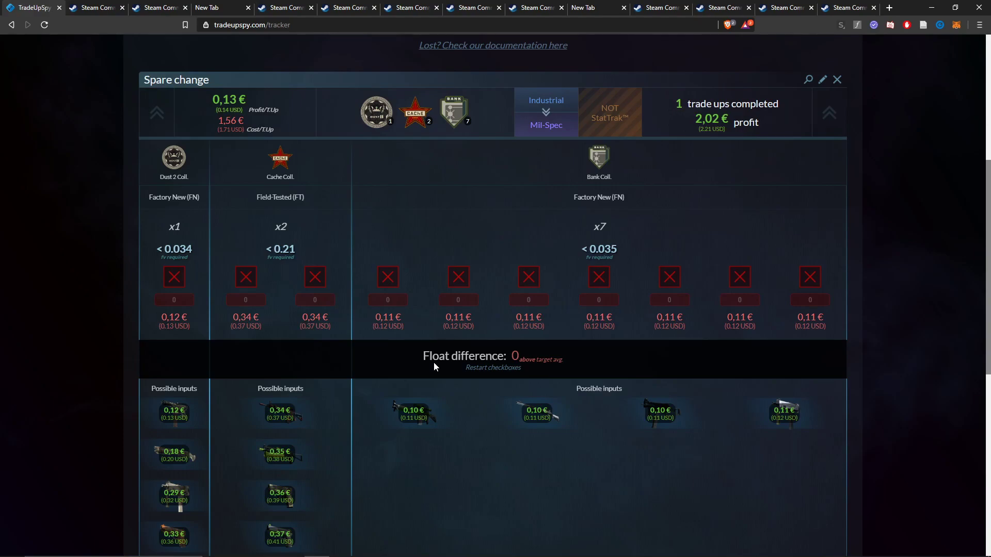
{"action": "scroll", "coordinate": [432, 341], "scroll_direction": "up", "scroll_amount": 5}
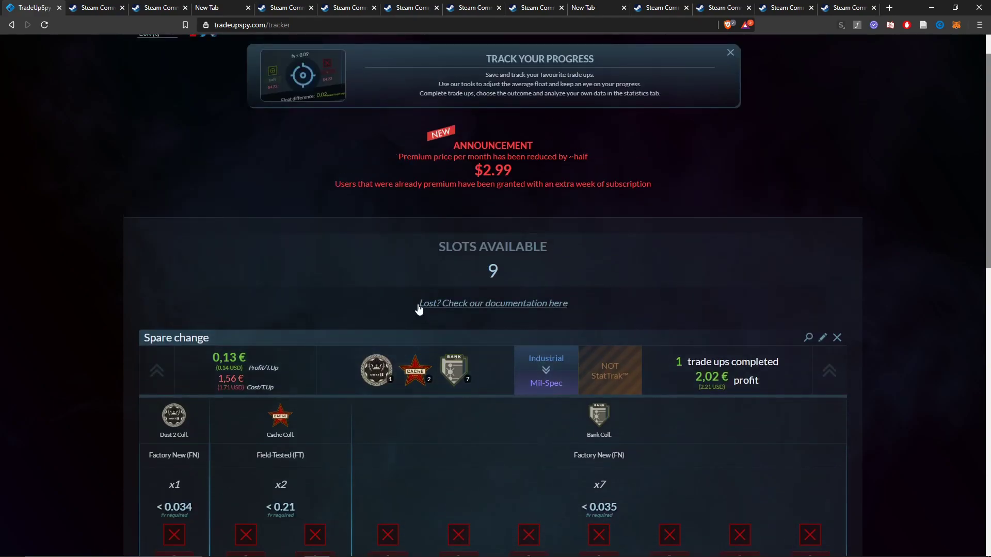
{"action": "scroll", "coordinate": [301, 276], "scroll_direction": "up", "scroll_amount": 1}
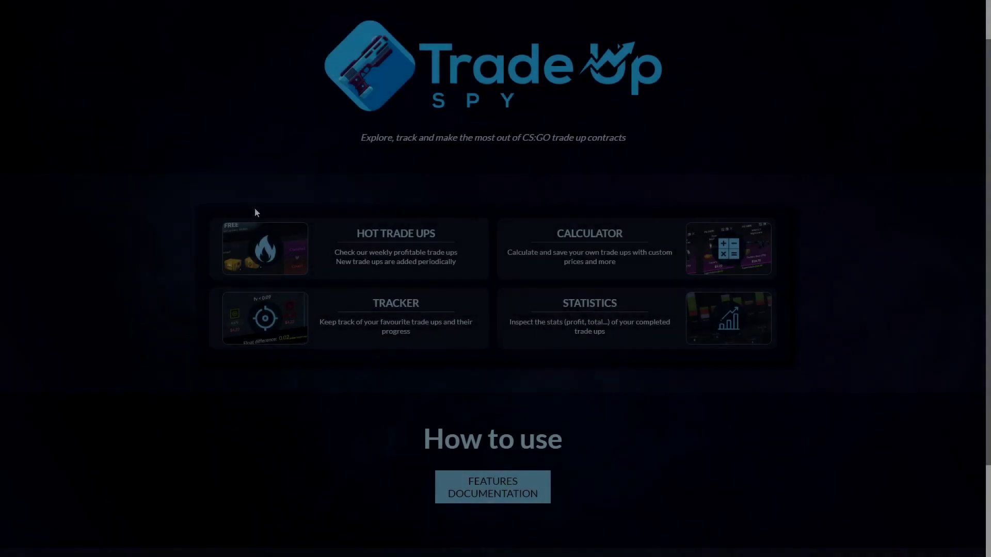
- Choose an input rarity and a Factory New skin in the trade up calculator, and review the calculated outcomes
{"action": "left_click", "coordinate": [263, 26]}
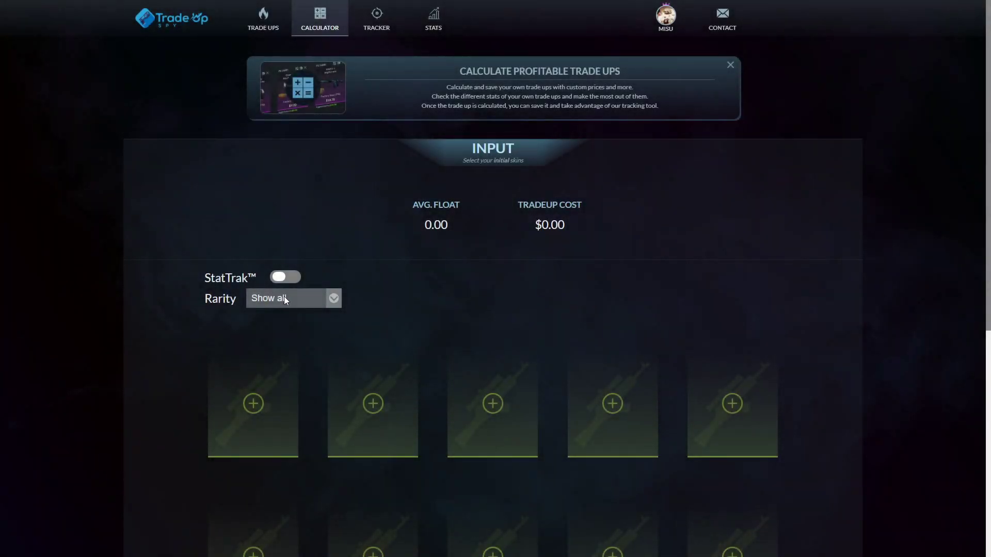
{"action": "left_click", "coordinate": [284, 298]}
{"action": "left_click", "coordinate": [273, 354]}
{"action": "left_click", "coordinate": [273, 384]}
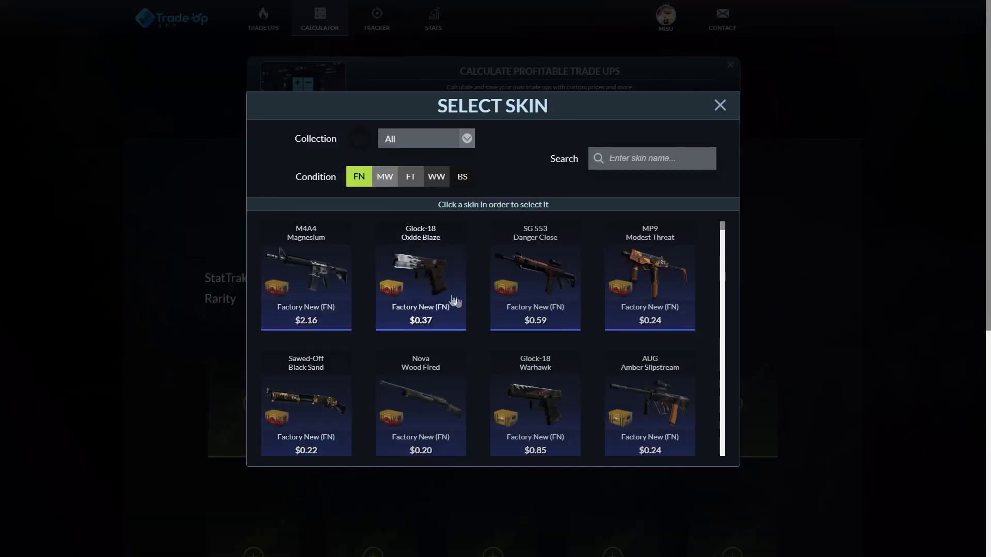
{"action": "left_click", "coordinate": [334, 286]}
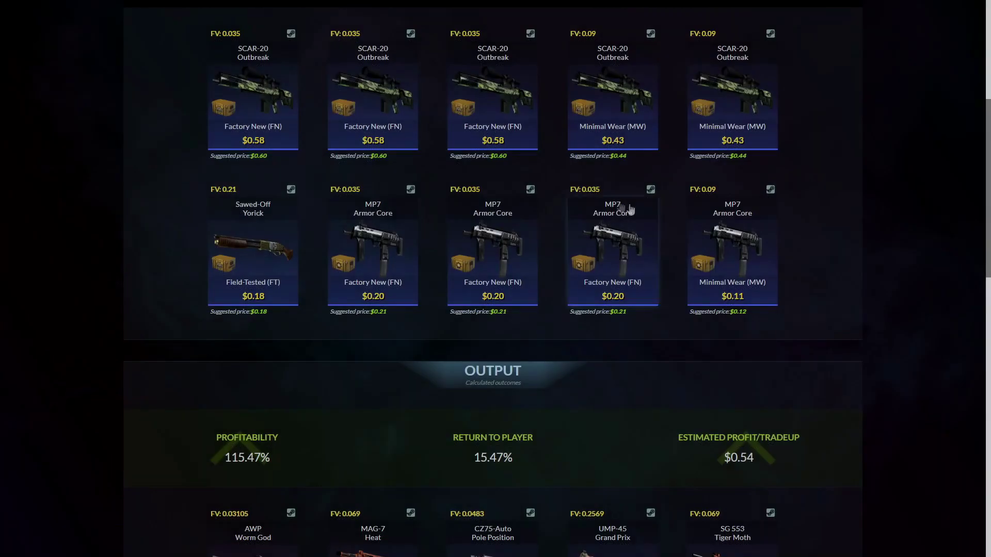
{"action": "scroll", "coordinate": [792, 240], "scroll_direction": "down", "scroll_amount": 10}
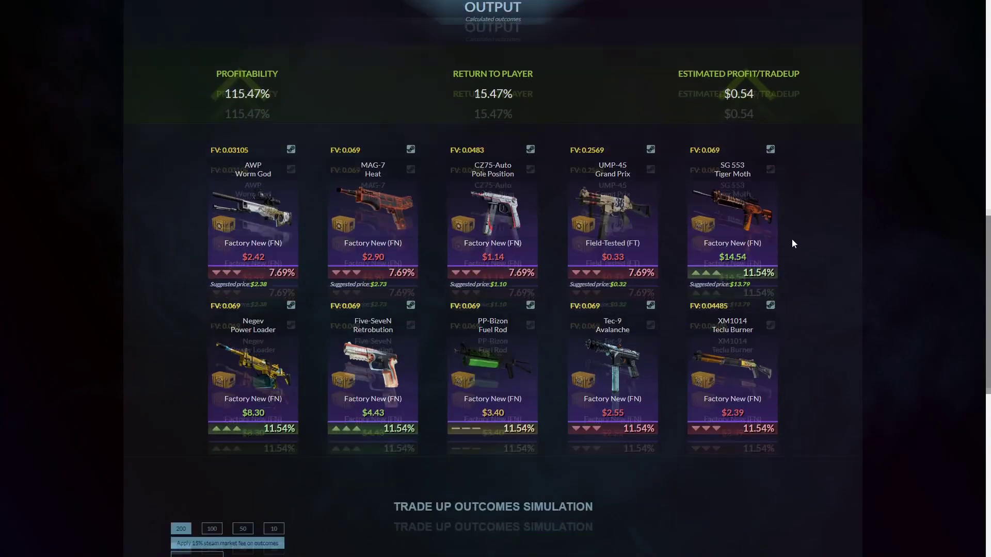
{"action": "left_click", "coordinate": [199, 202]}
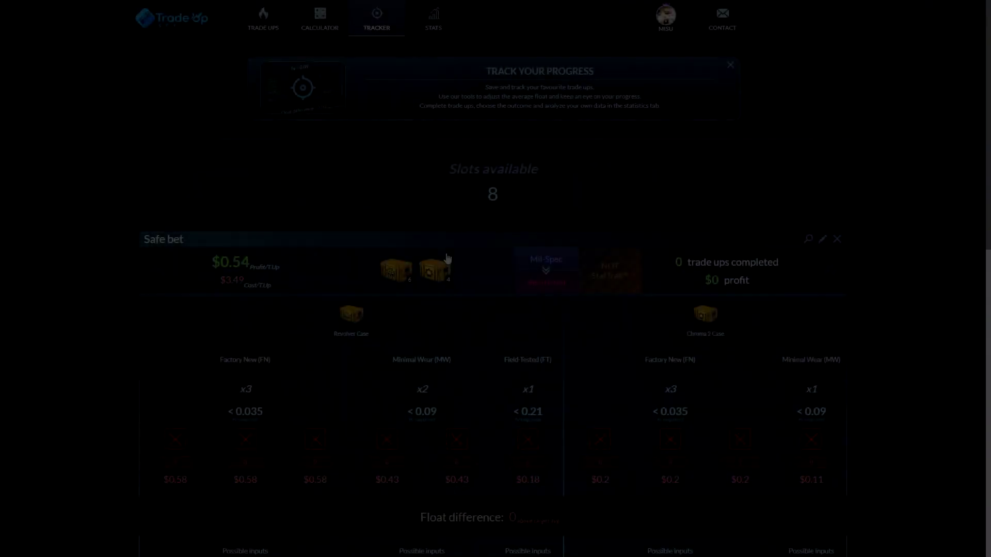
- Start completing the Safe bet trade up in the tracker and browse its possible outcomes down to the SG 553 Tiger Moth
{"action": "scroll", "coordinate": [448, 253], "scroll_direction": "down", "scroll_amount": 10}
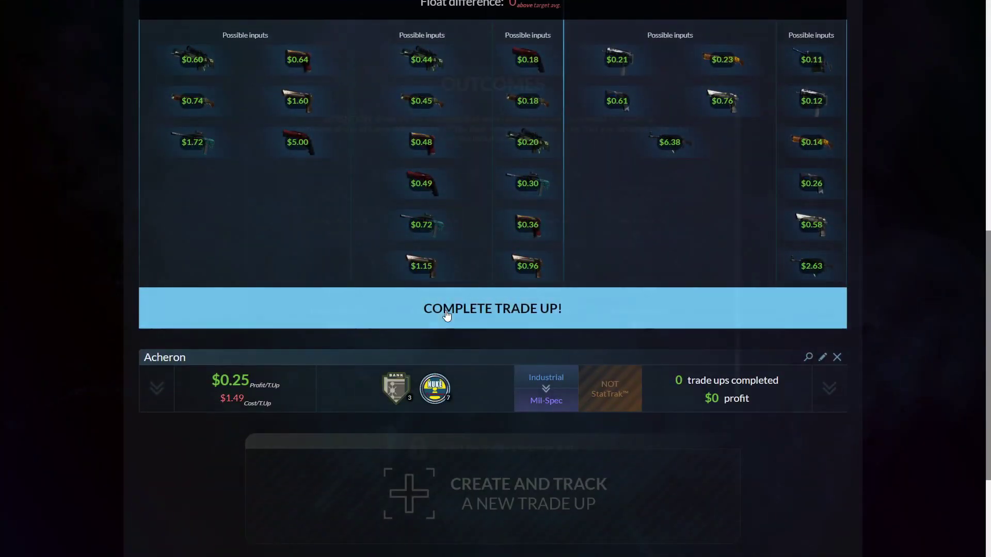
{"action": "left_click", "coordinate": [447, 312]}
{"action": "scroll", "coordinate": [511, 326], "scroll_direction": "down", "scroll_amount": 2}
{"action": "scroll", "coordinate": [512, 326], "scroll_direction": "down", "scroll_amount": 3}
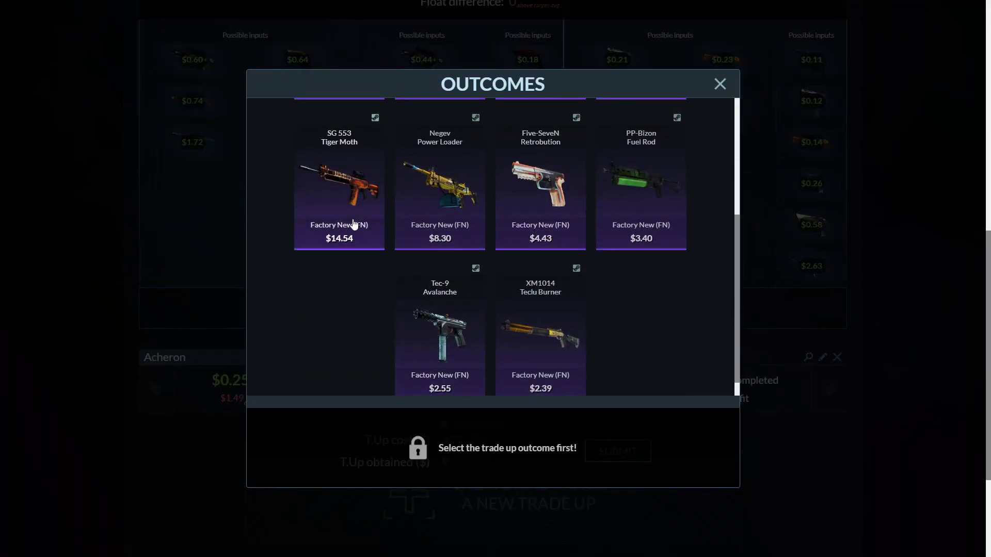